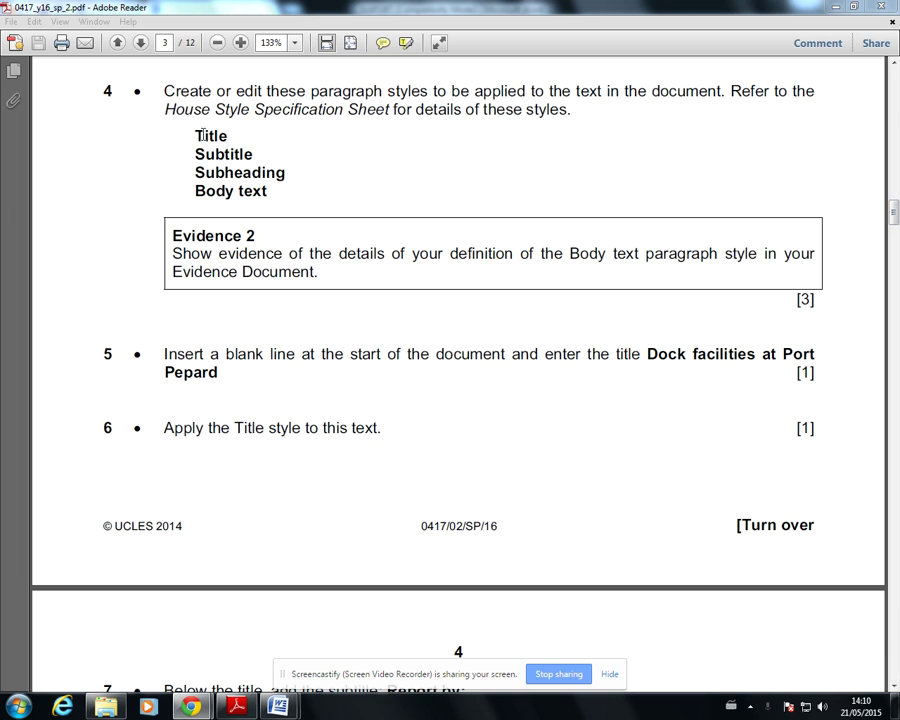
Examine the House Style Specification Sheet on page 2 of the PDF in Adobe Reader and the available quick styles in Word
left_click_drag(893, 222, 895, 137)
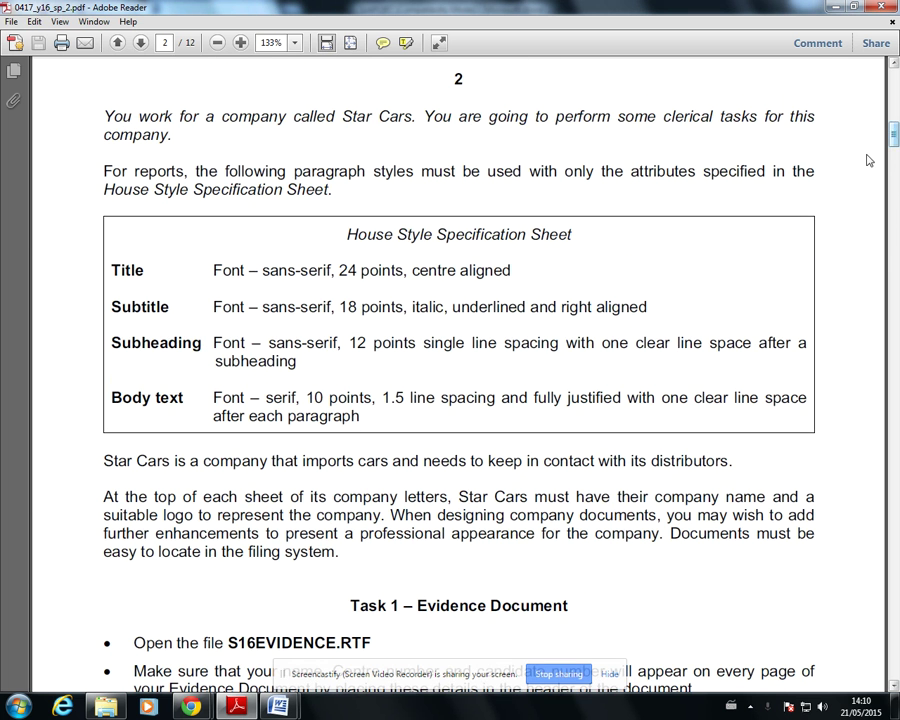
left_click_drag(112, 270, 789, 425)
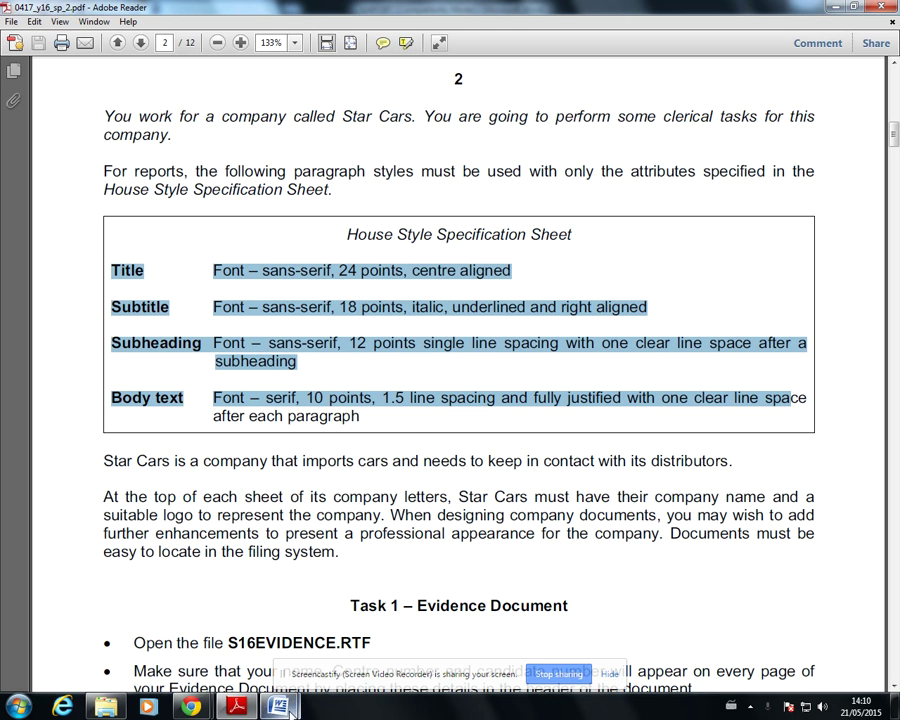
mouse_move(283, 708)
left_click(250, 600)
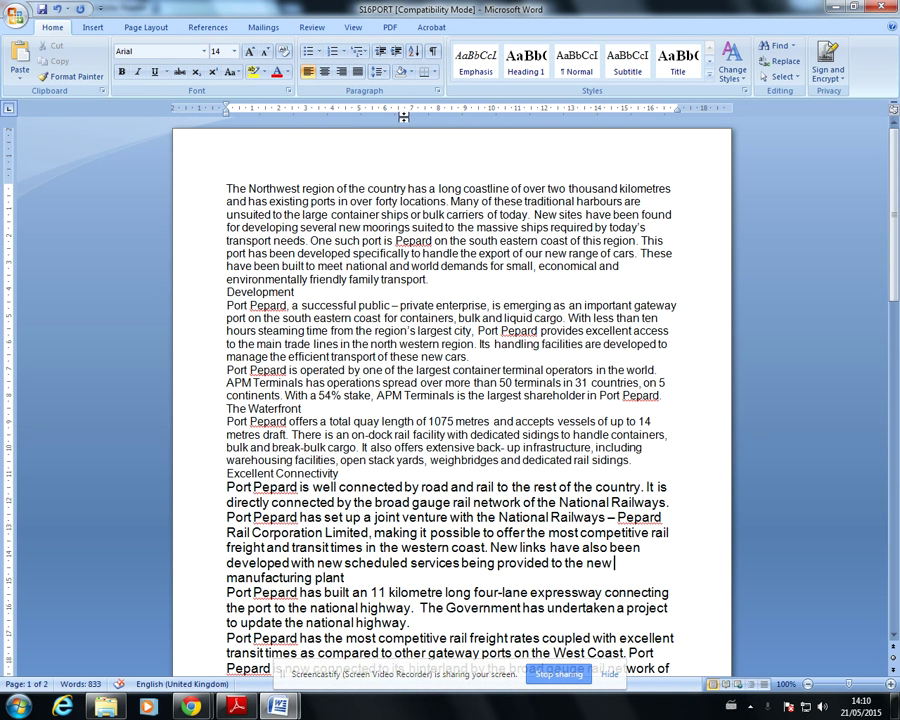
left_click(709, 75)
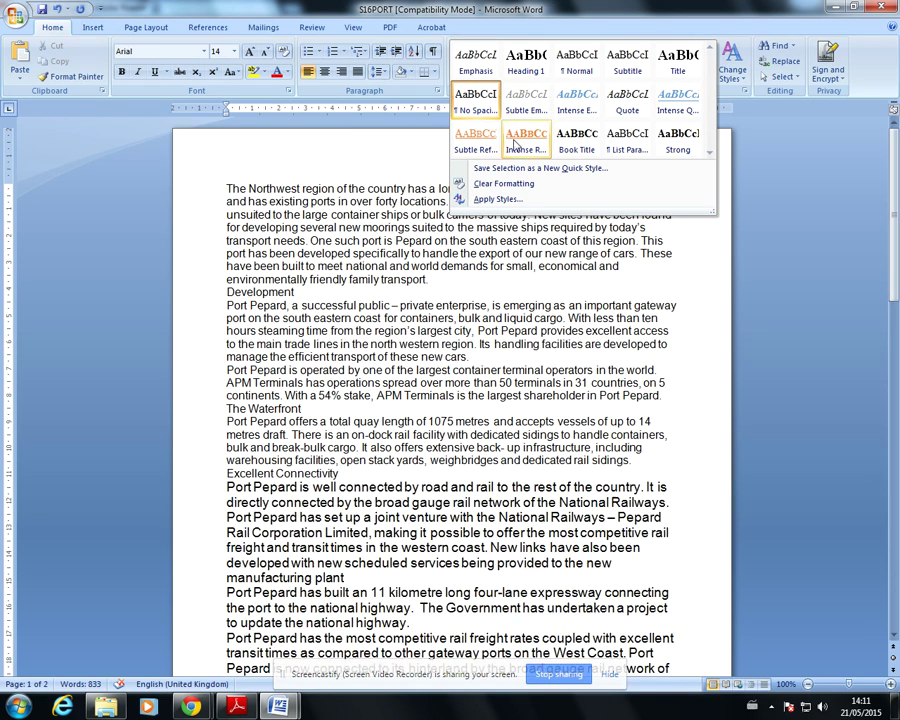
left_click(238, 707)
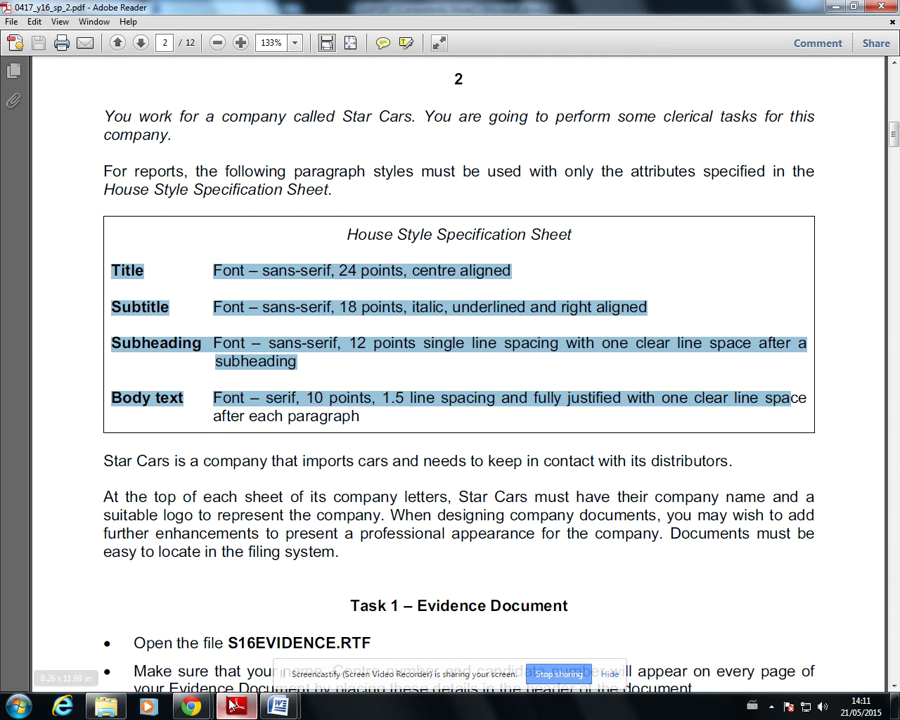
mouse_move(278, 707)
left_click(248, 634)
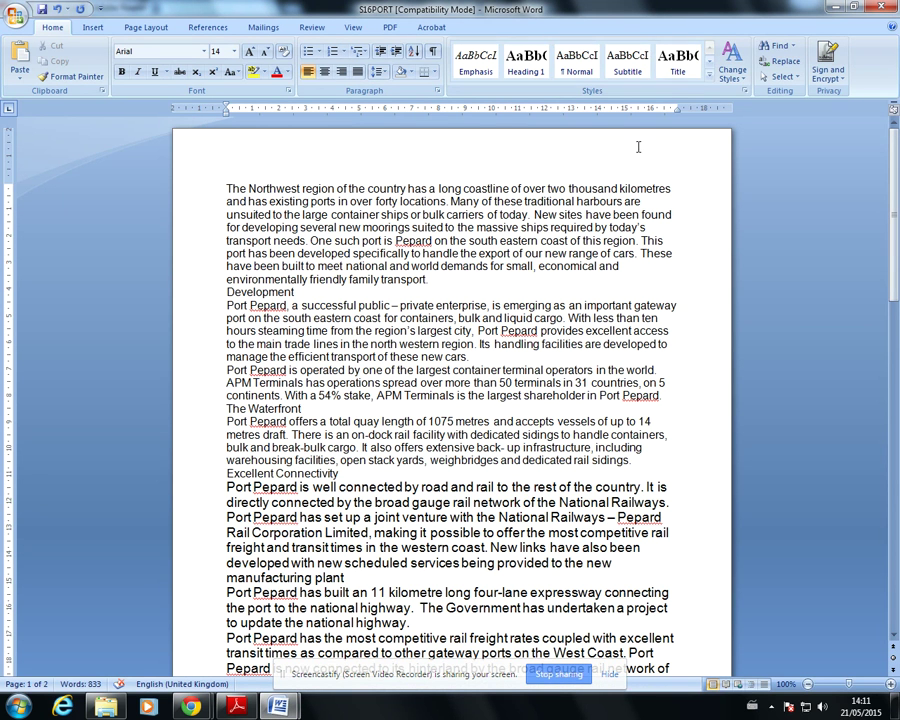
Modify the Title style in the Word document to use the sans-serif font Trebuchet MS, consulting the PDF's house style sheet
left_click(678, 70)
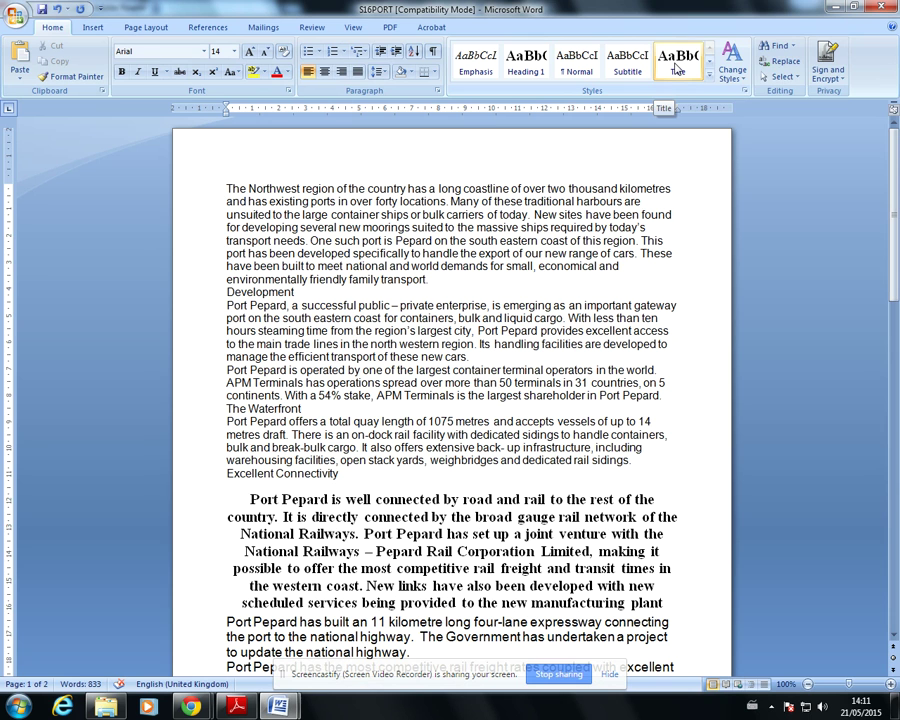
right_click(678, 68)
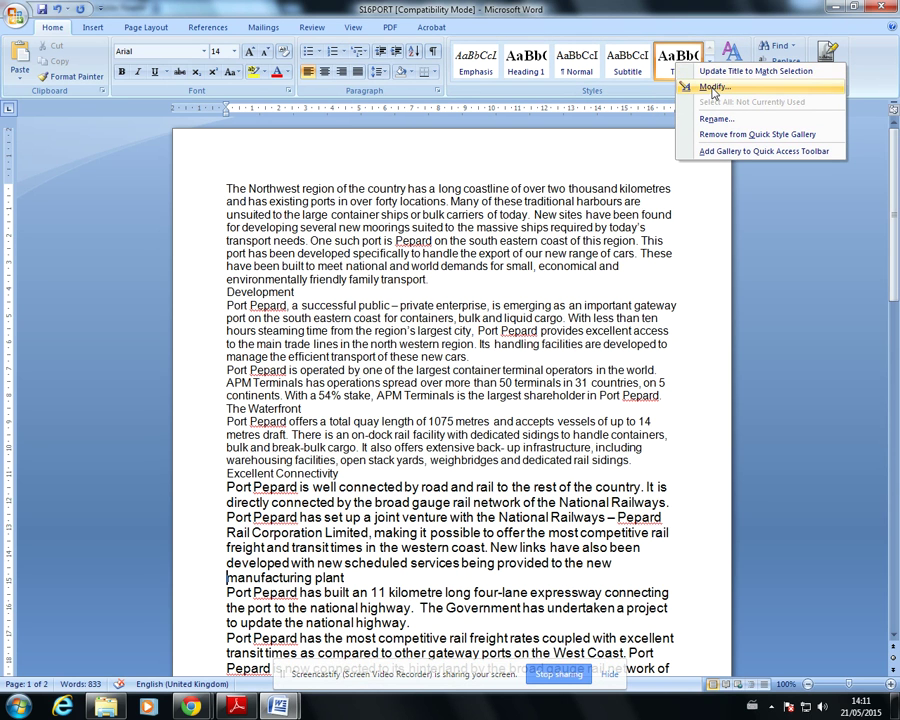
left_click(714, 88)
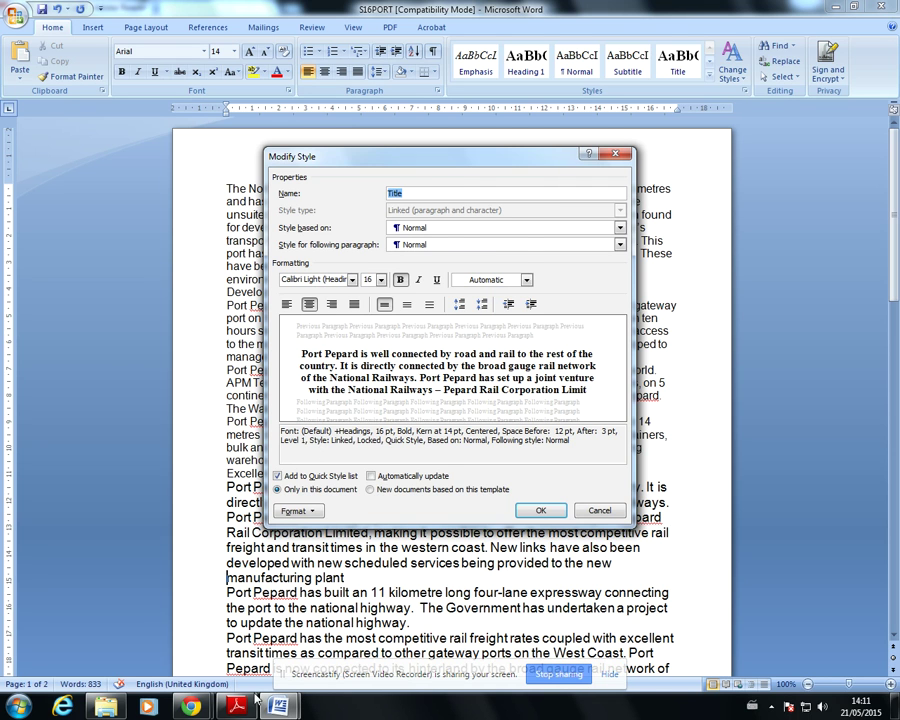
key("alt+Tab")
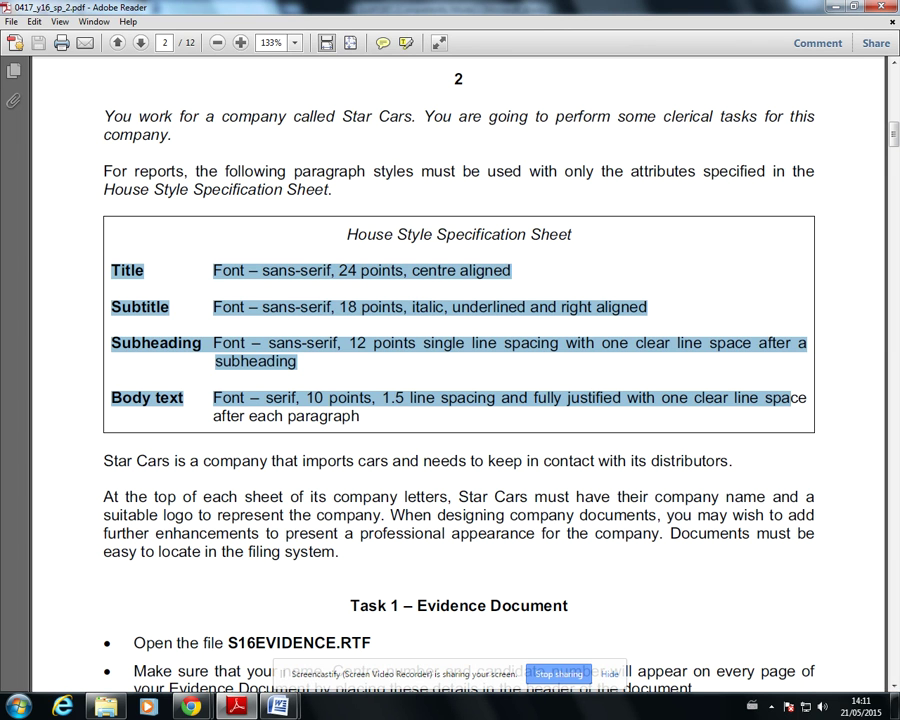
left_click(226, 640)
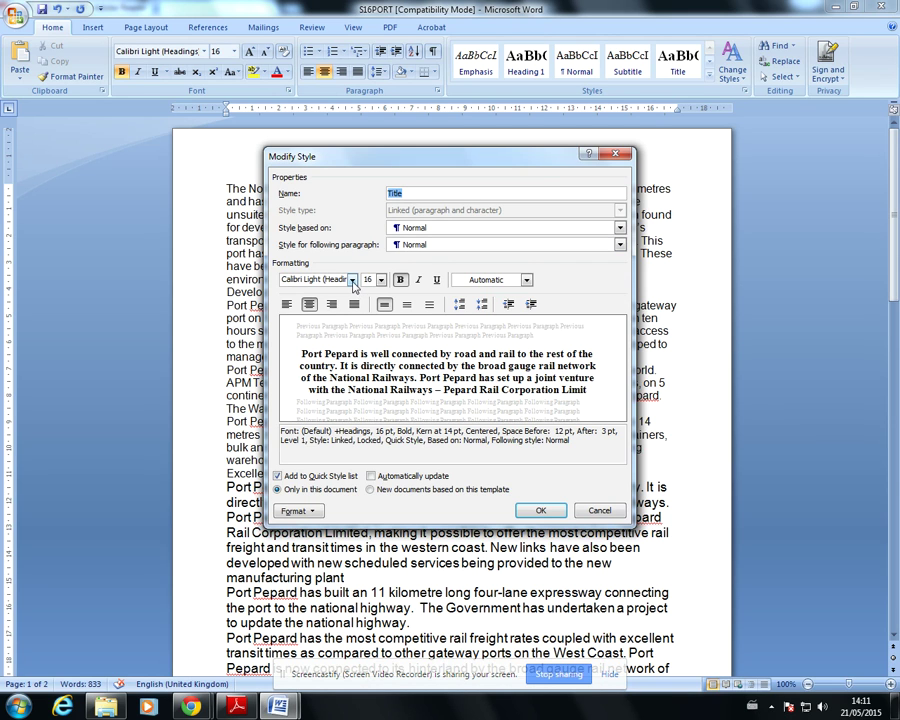
left_click(352, 281)
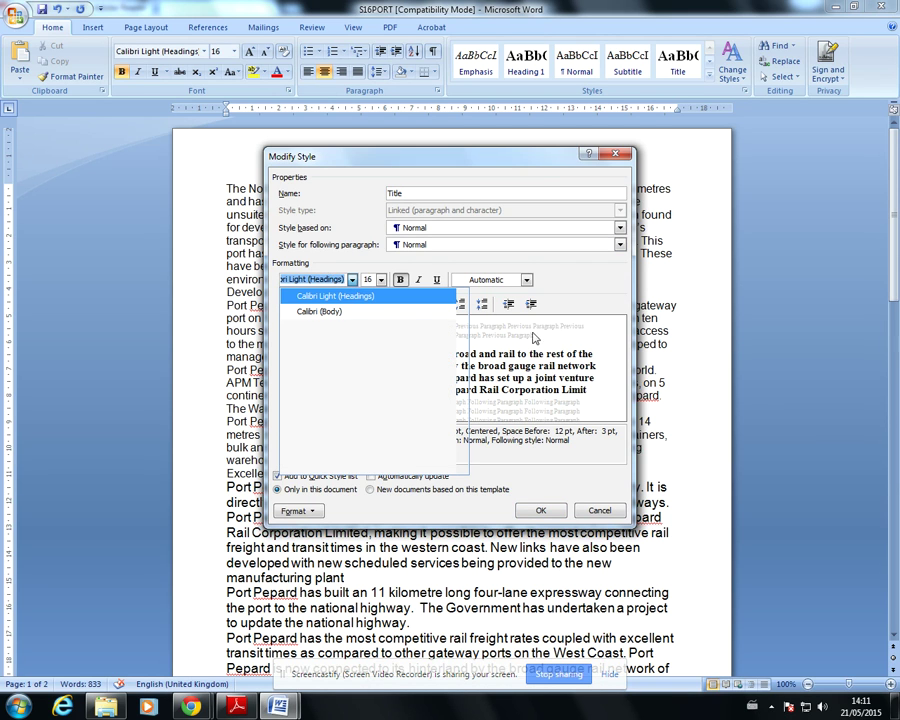
left_click(352, 281)
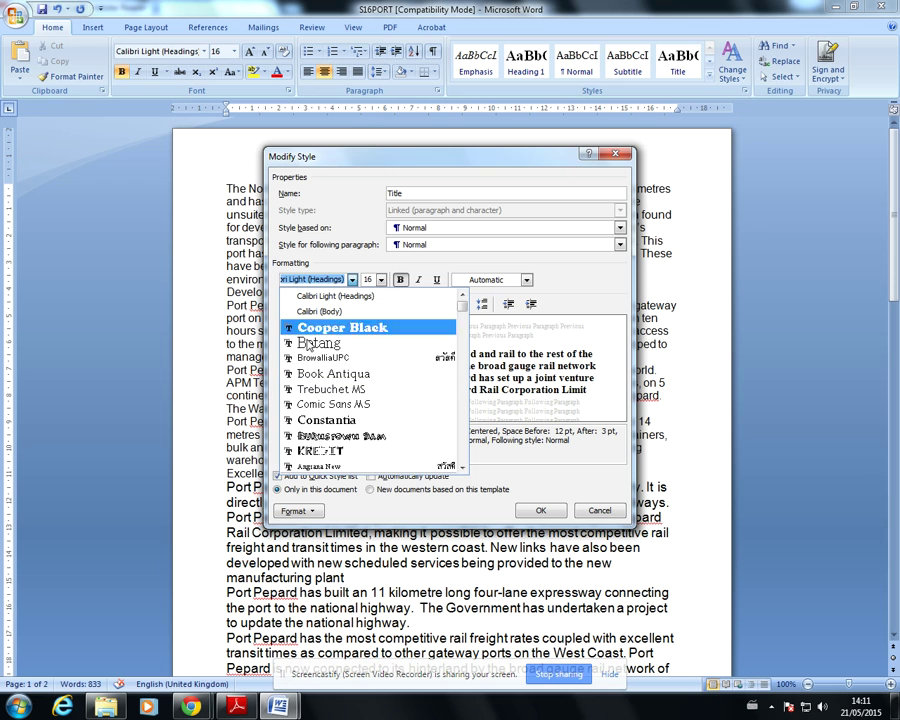
left_click(322, 391)
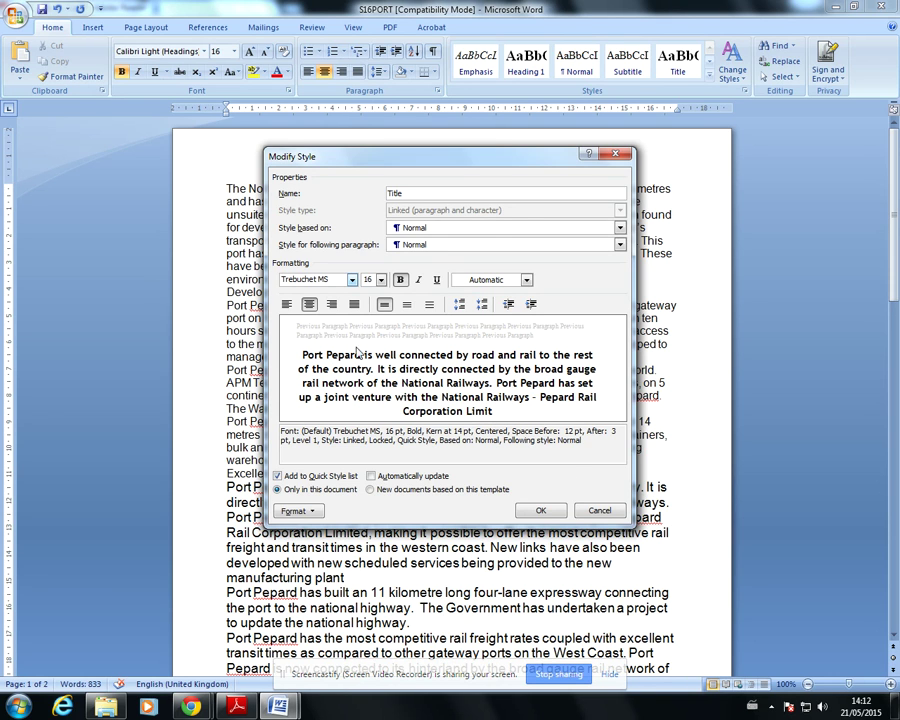
Check the Title specification in the PDF, set the Title style's font size to 24 points in Word and apply the style changes
key("alt+Tab")
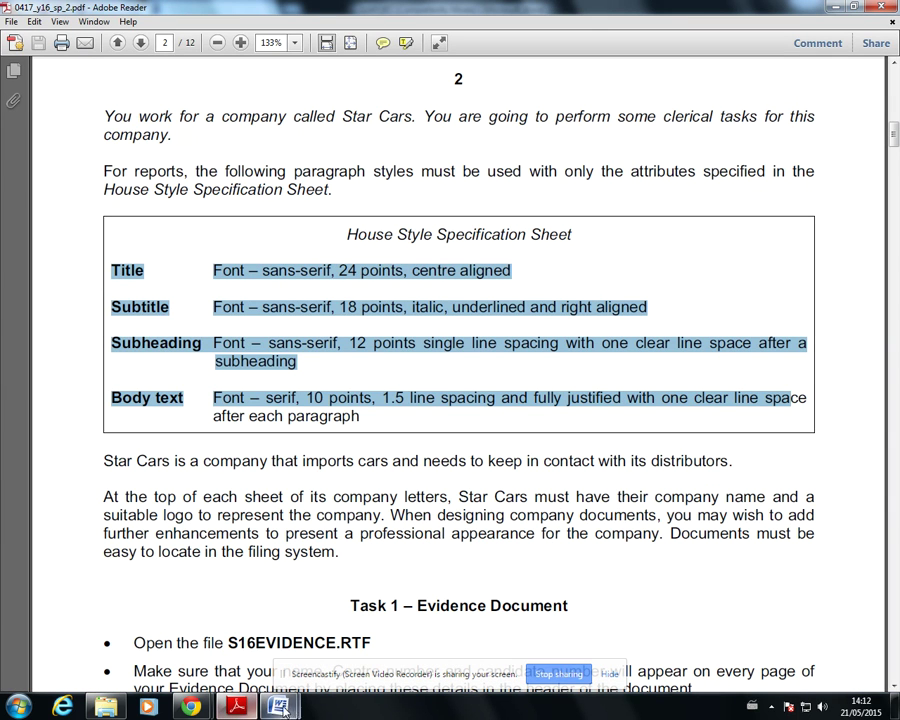
mouse_move(278, 706)
left_click(241, 650)
left_click(381, 285)
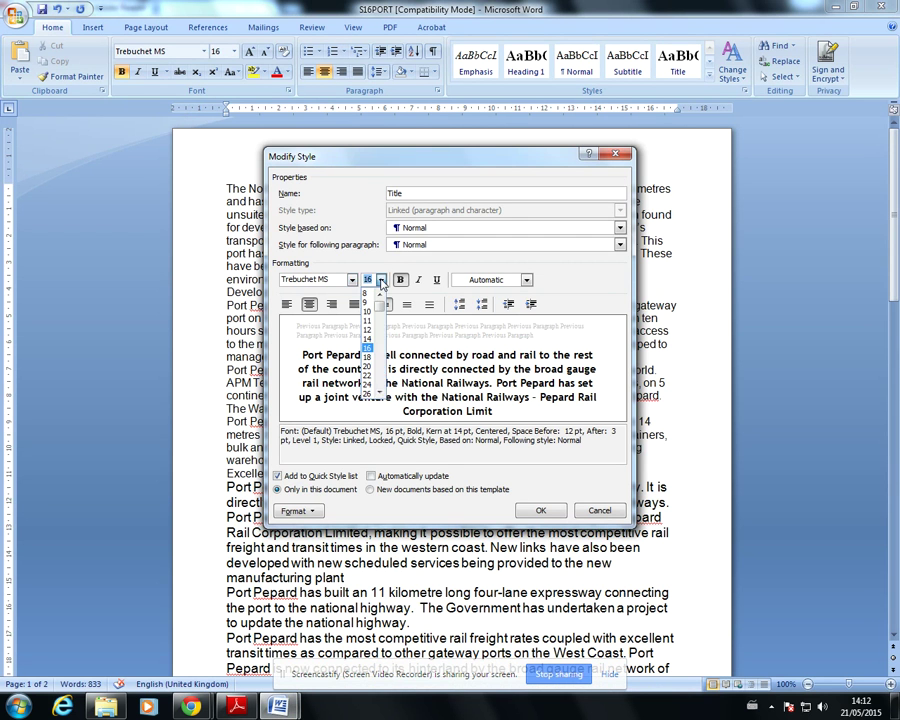
left_click(370, 353)
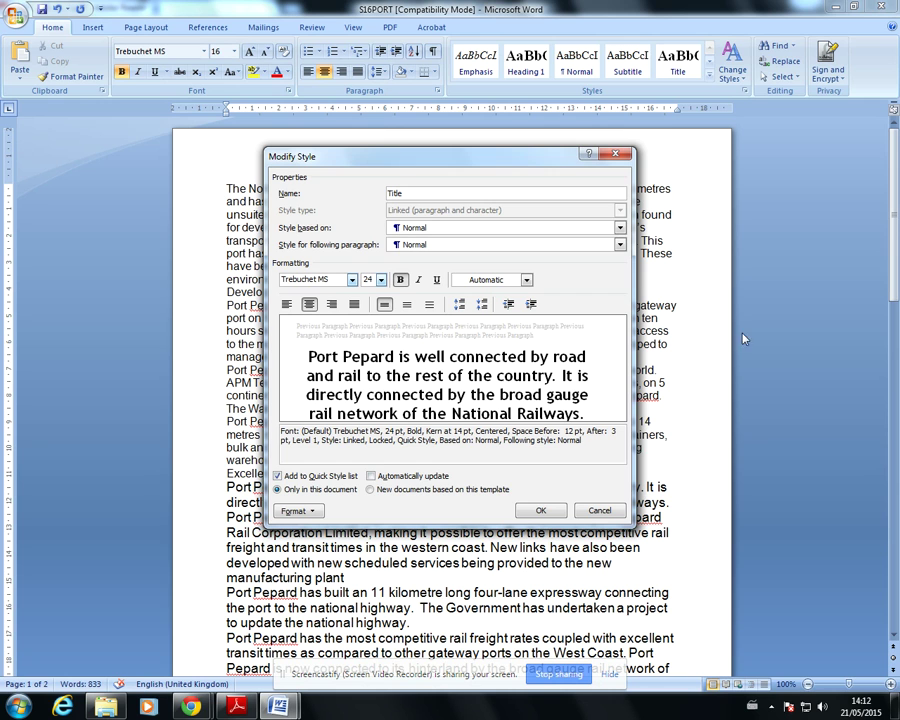
key("alt+Tab")
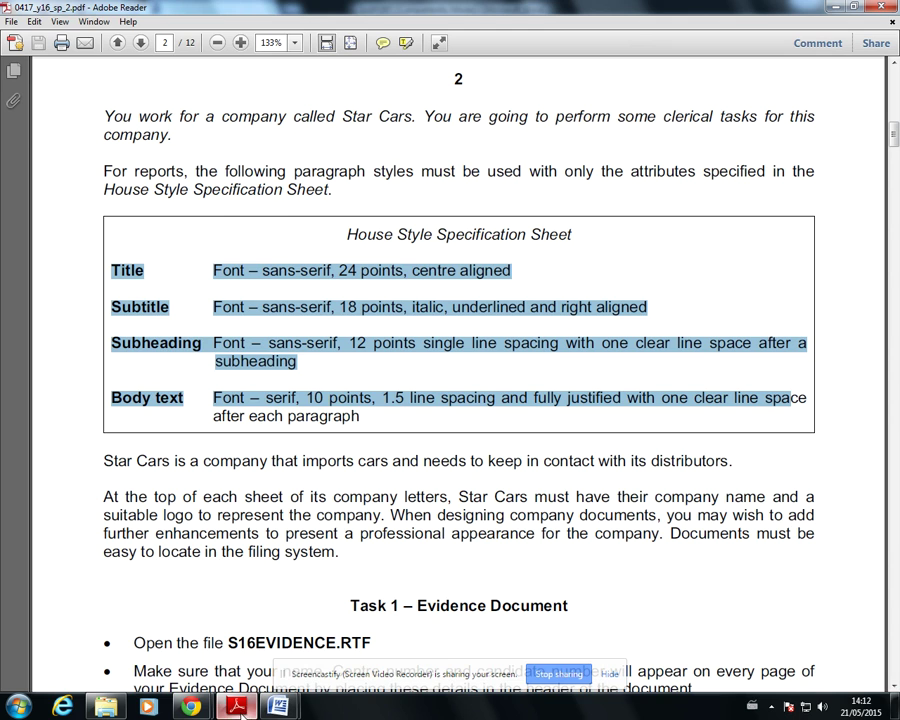
mouse_move(279, 707)
left_click(220, 620)
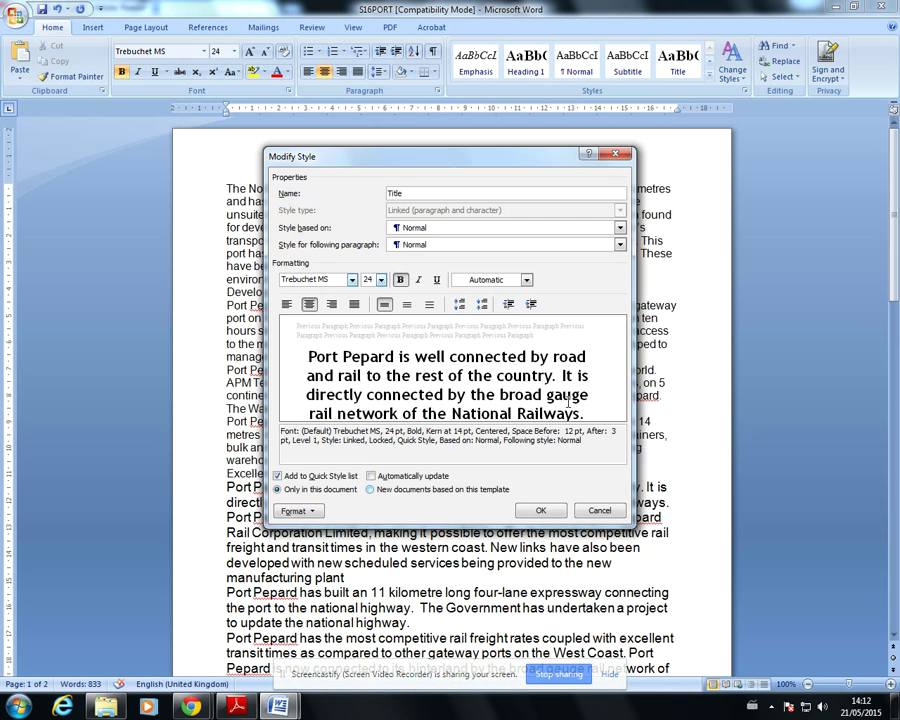
left_click(549, 511)
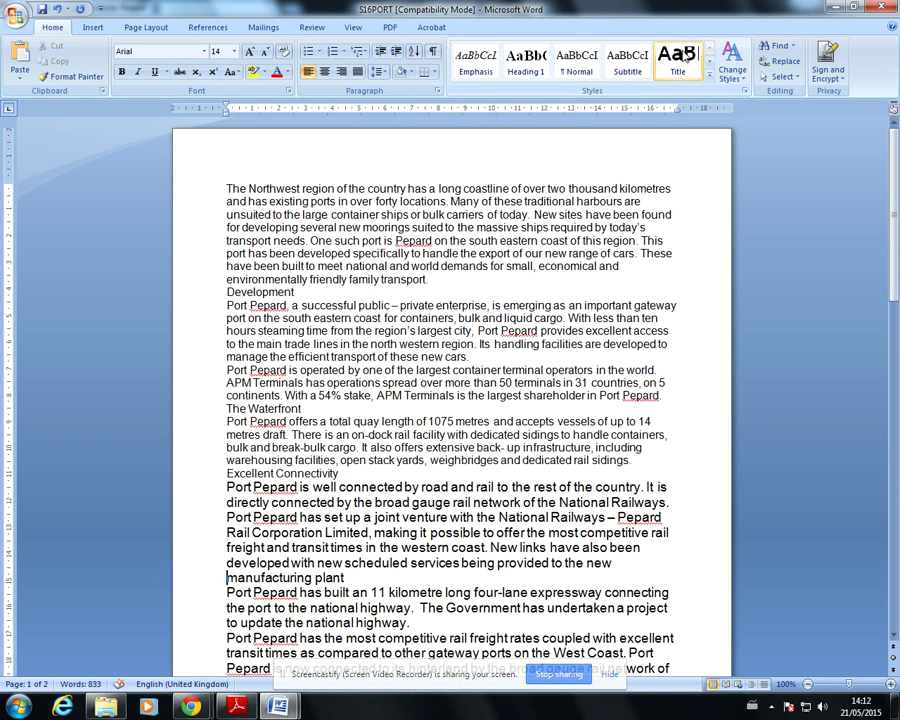
left_click(680, 58)
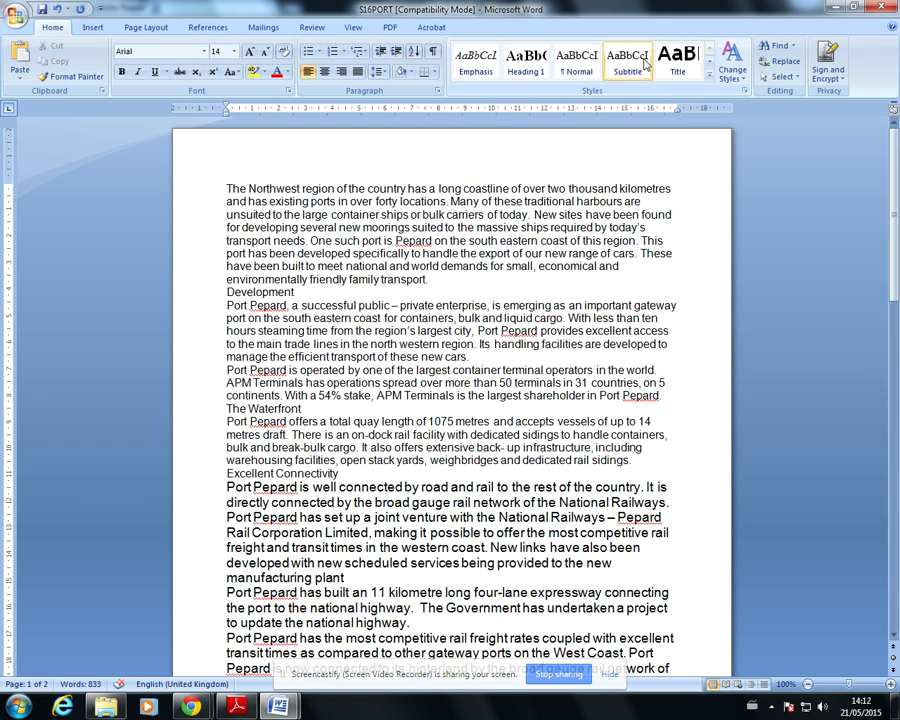
Check the Subtitle specification in the PDF and modify Word's Subtitle style to use the Trebuchet MS font
key("alt+Tab")
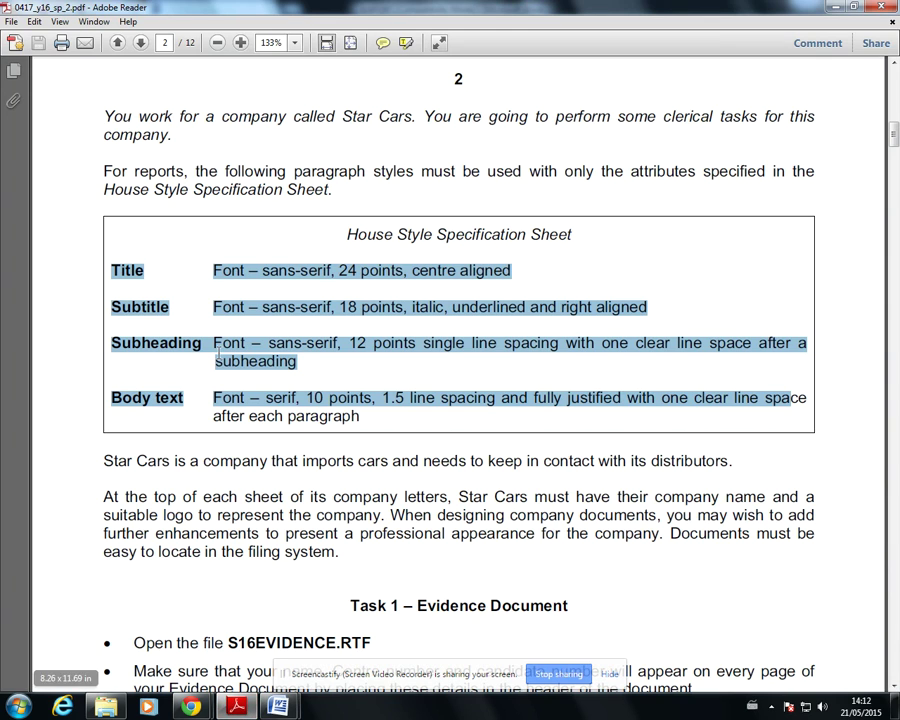
mouse_move(279, 706)
left_click(320, 643)
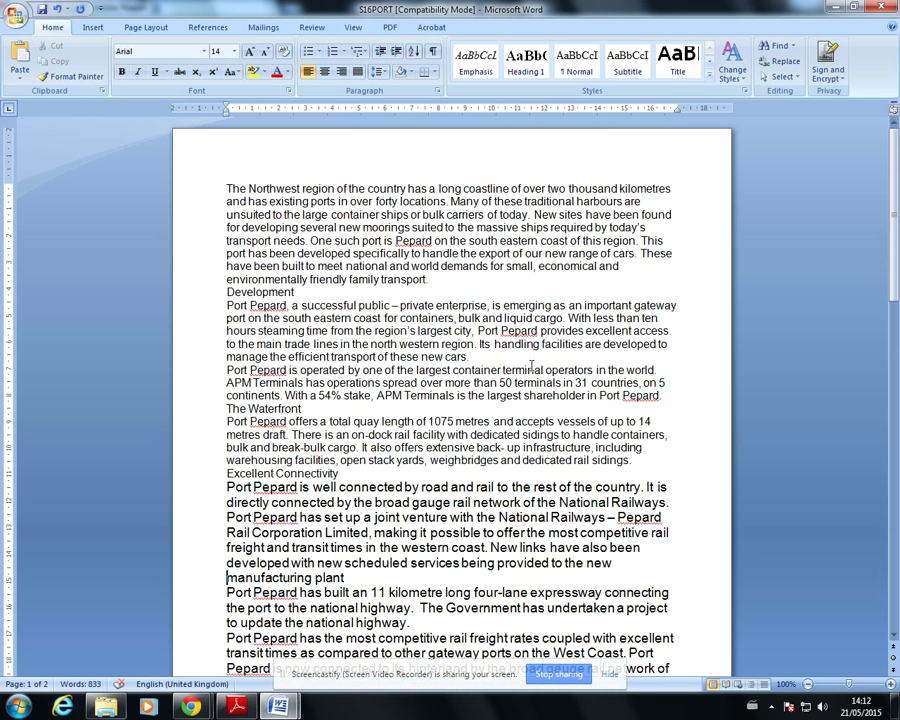
left_click(624, 70)
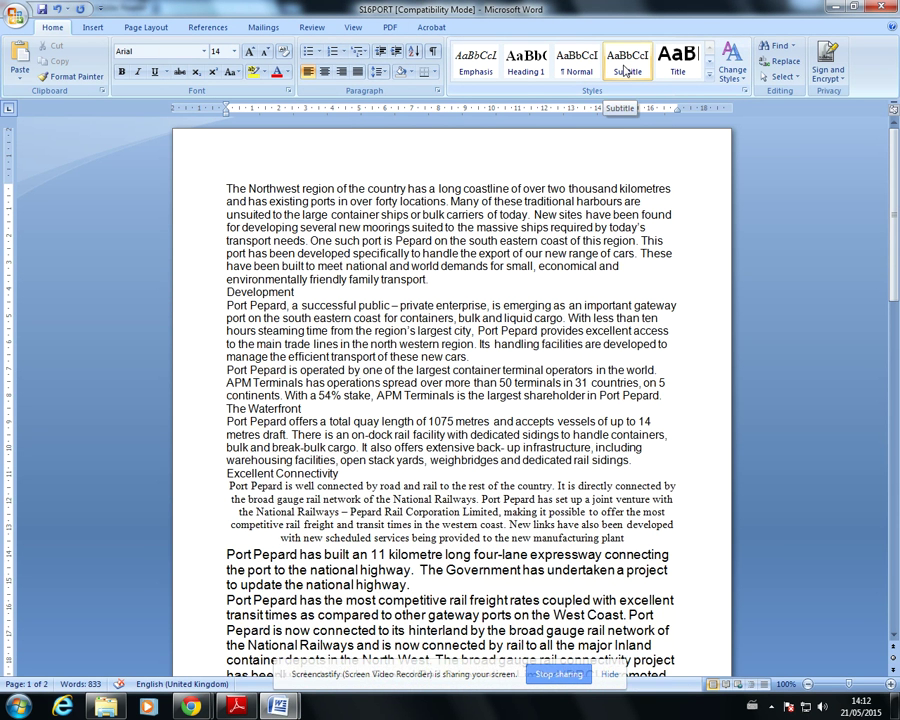
right_click(627, 70)
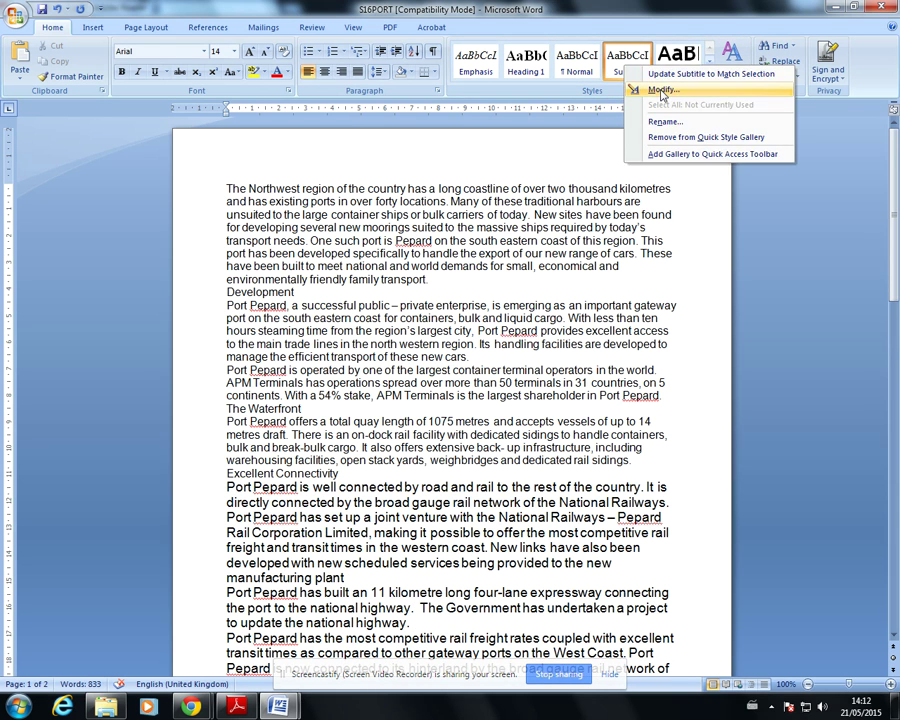
left_click(708, 87)
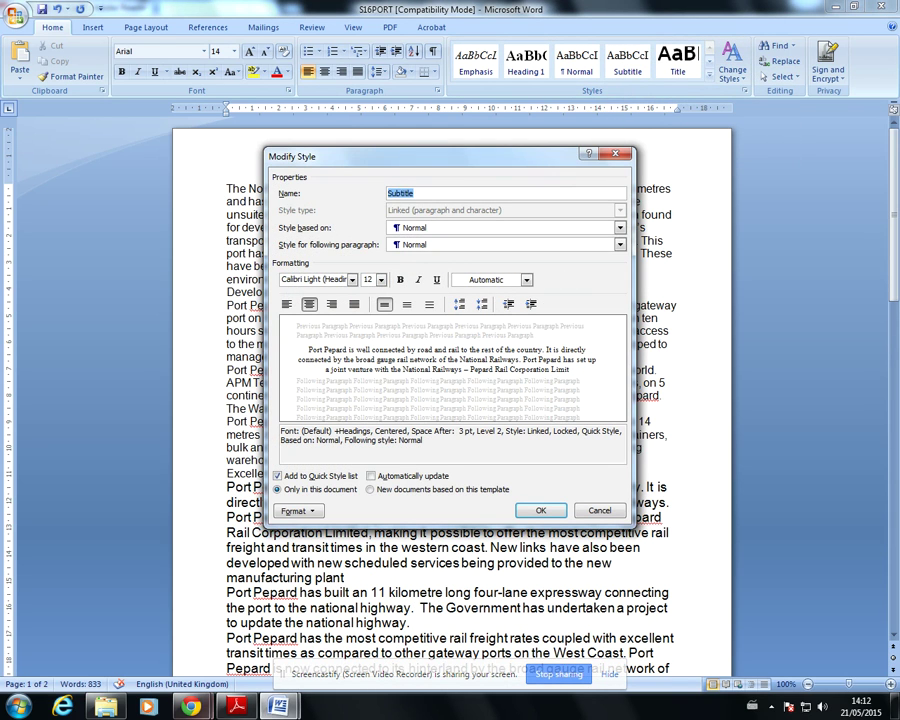
left_click(236, 706)
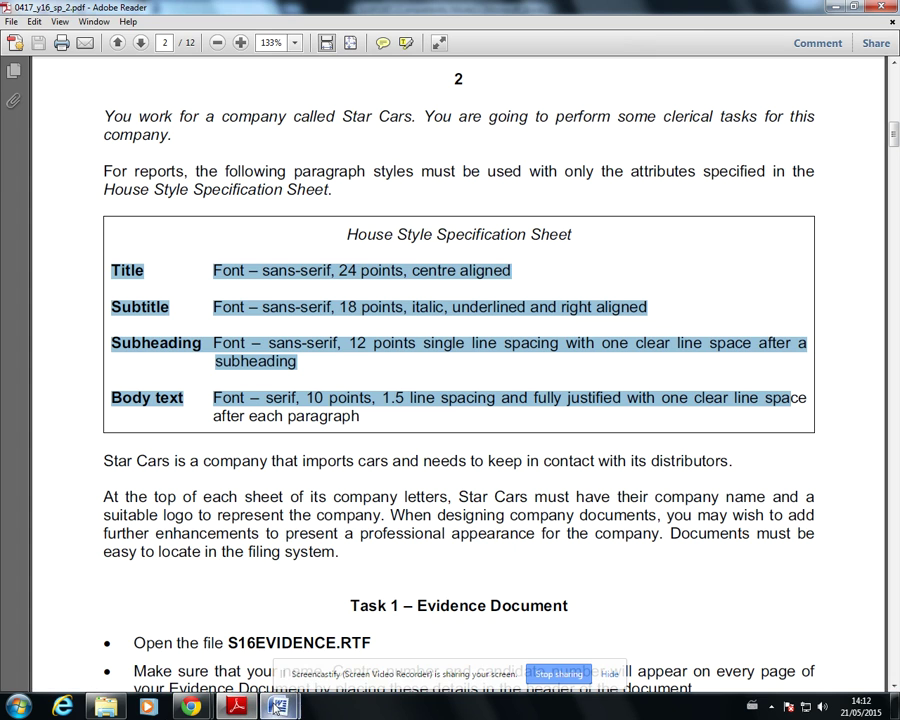
mouse_move(280, 706)
left_click(190, 636)
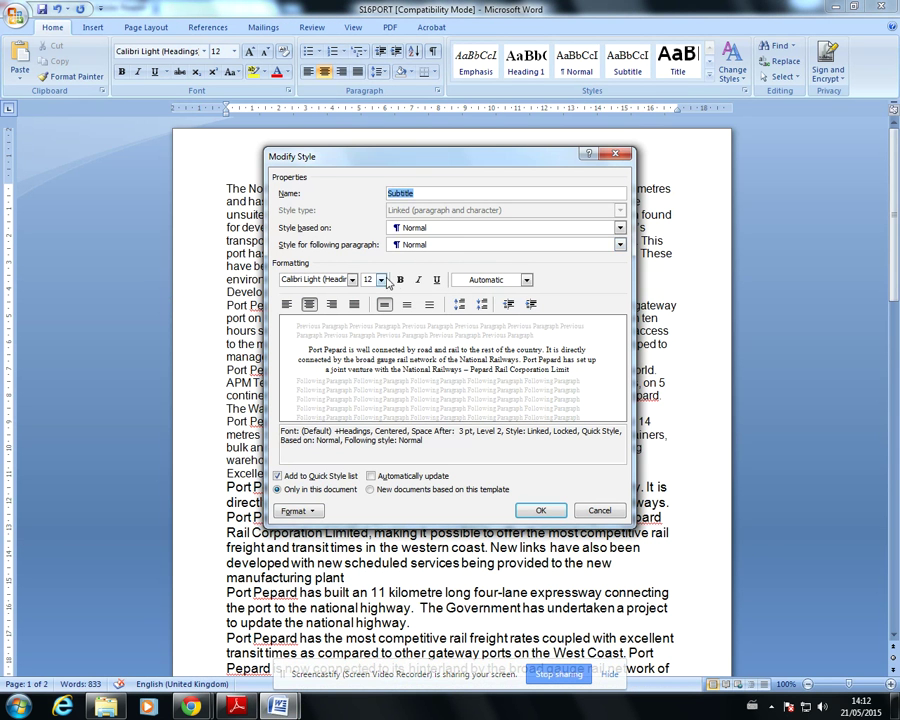
left_click(352, 280)
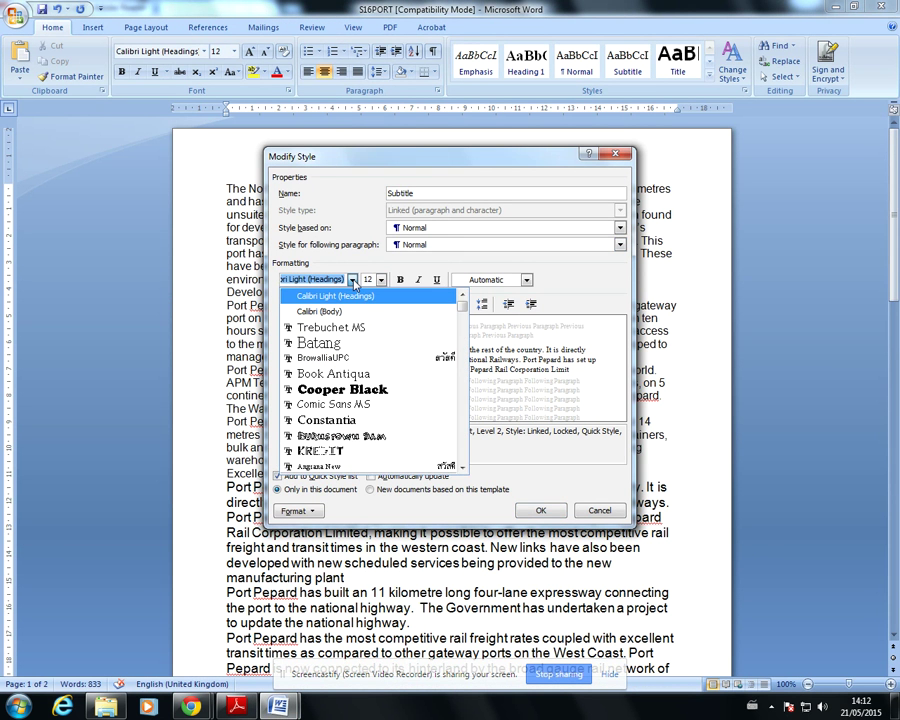
left_click(347, 331)
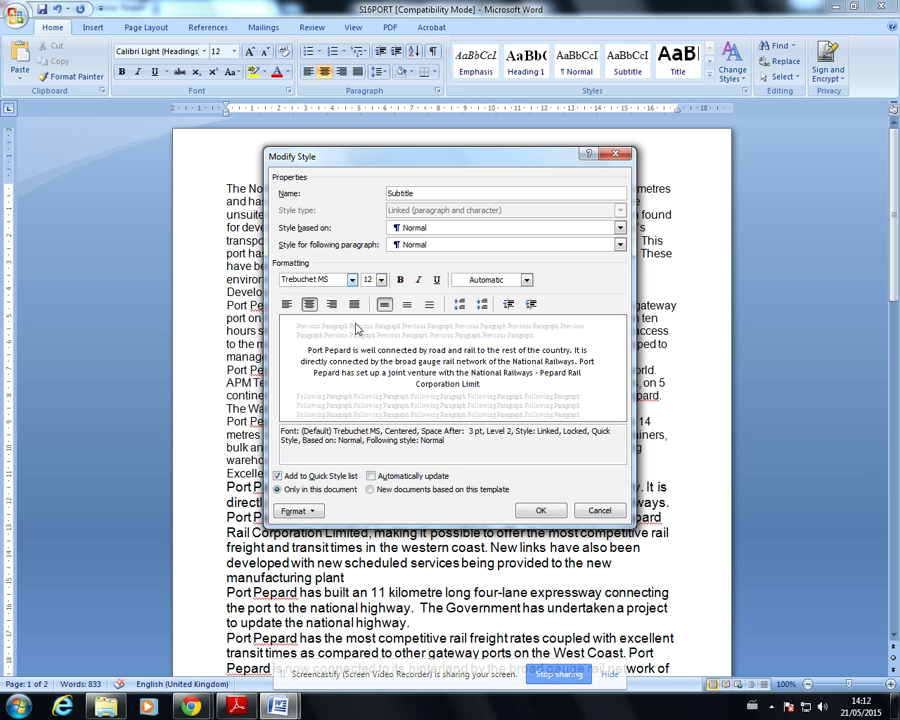
Recheck the Subtitle specification in Adobe Reader and set the Subtitle style's font size to 18 points in Word
left_click(236, 706)
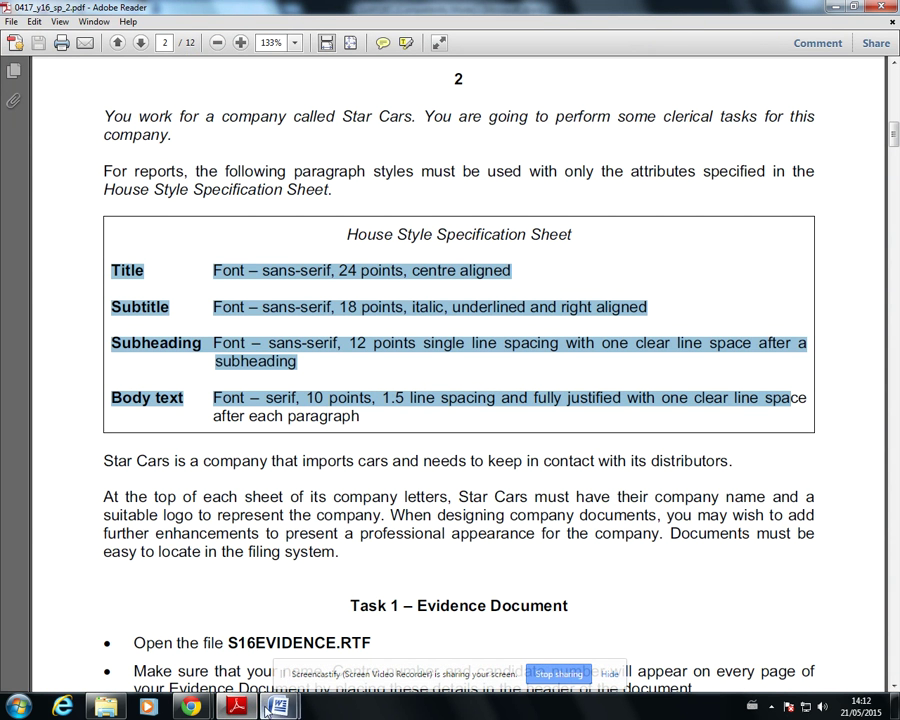
mouse_move(276, 706)
left_click(221, 647)
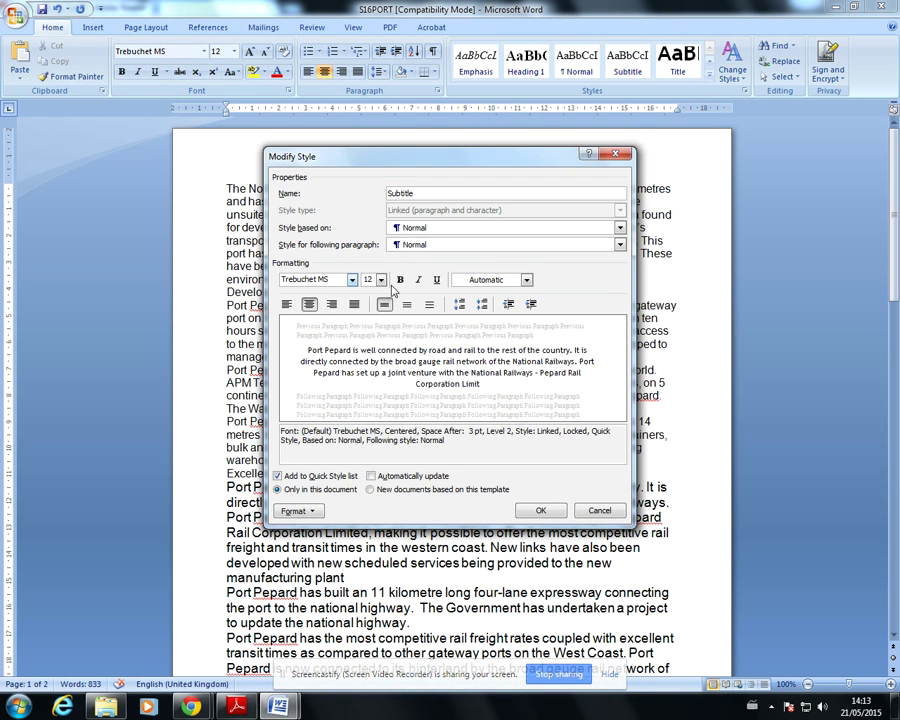
left_click(381, 279)
left_click(368, 357)
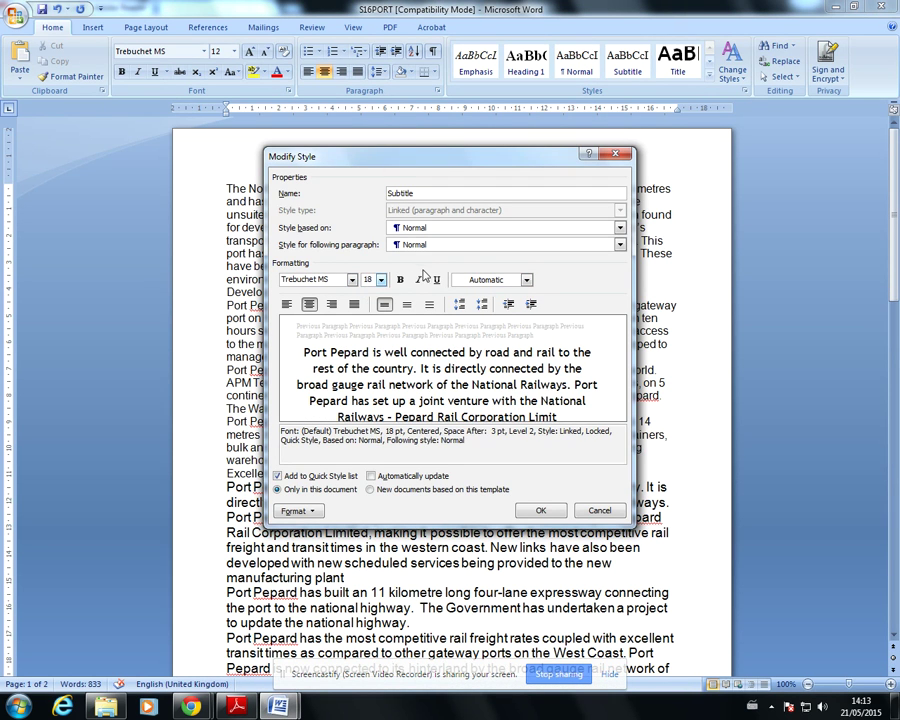
Make the Subtitle style italic, underlined and right-aligned
left_click(418, 279)
left_click(436, 280)
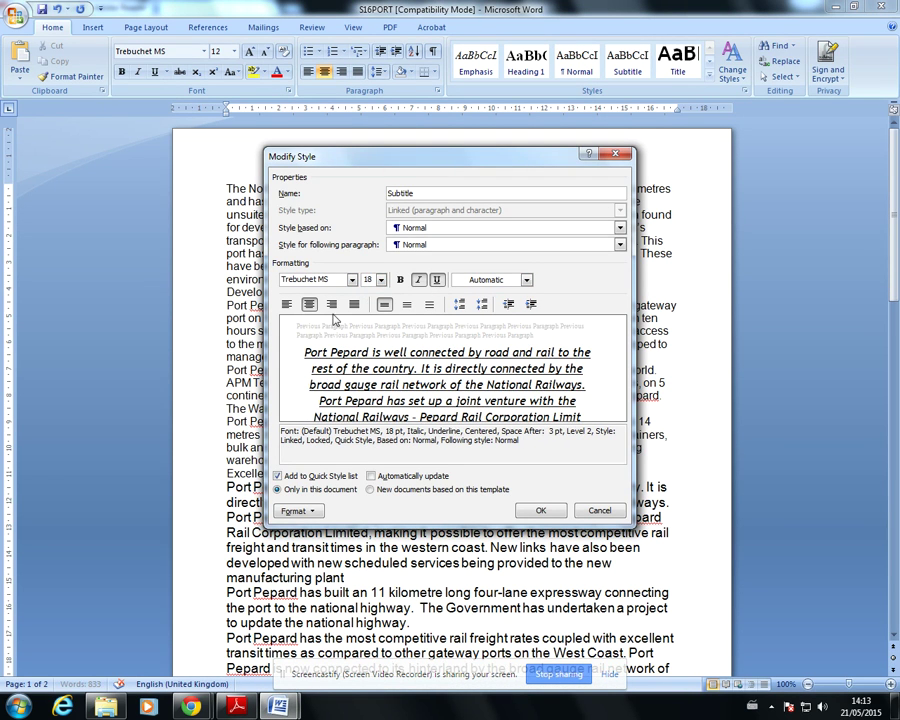
left_click(332, 305)
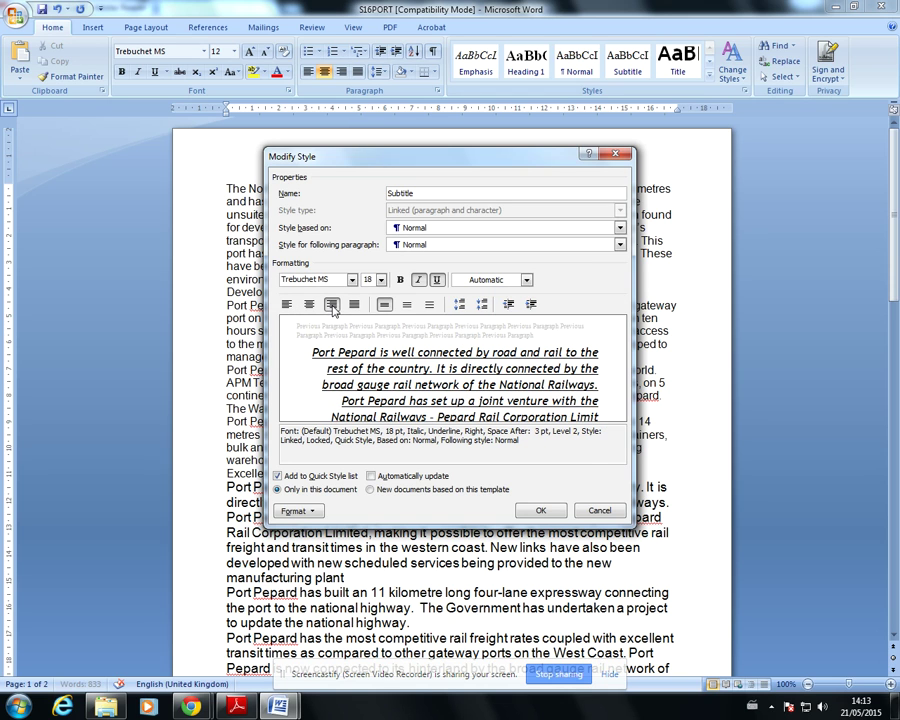
Apply the Subtitle style changes and check the Subheading specification in the Adobe Reader PDF before returning to S16PORT in Word
left_click(554, 513)
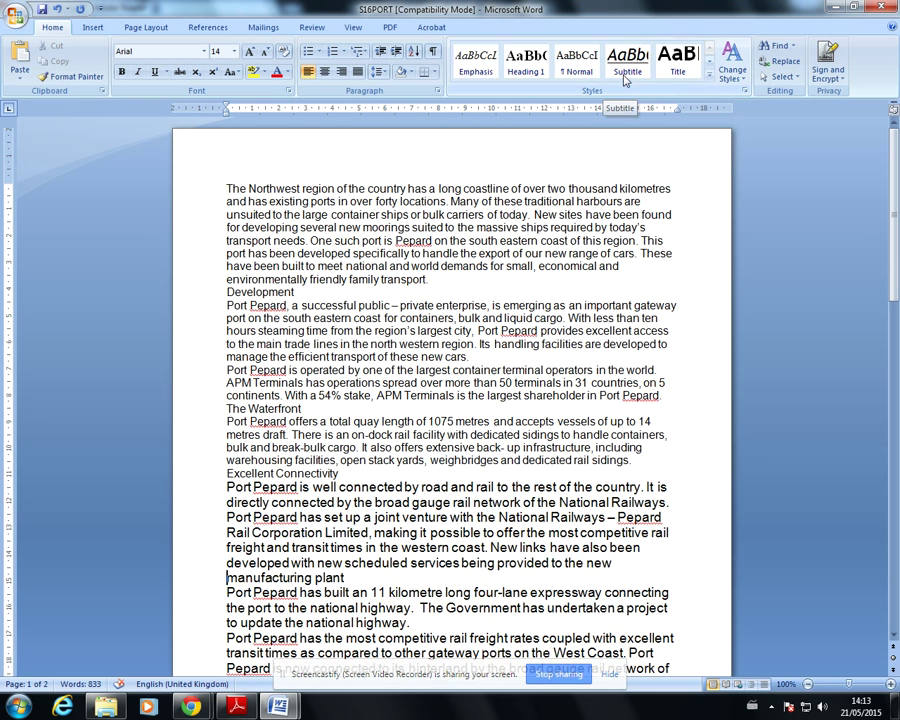
left_click_drag(226, 188, 331, 297)
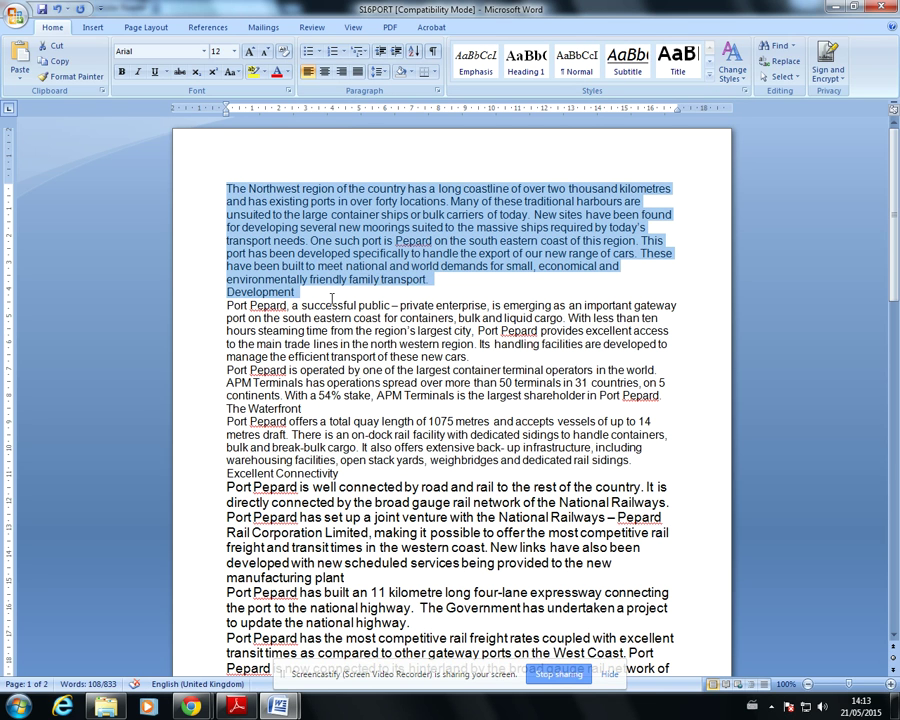
key("alt+Tab")
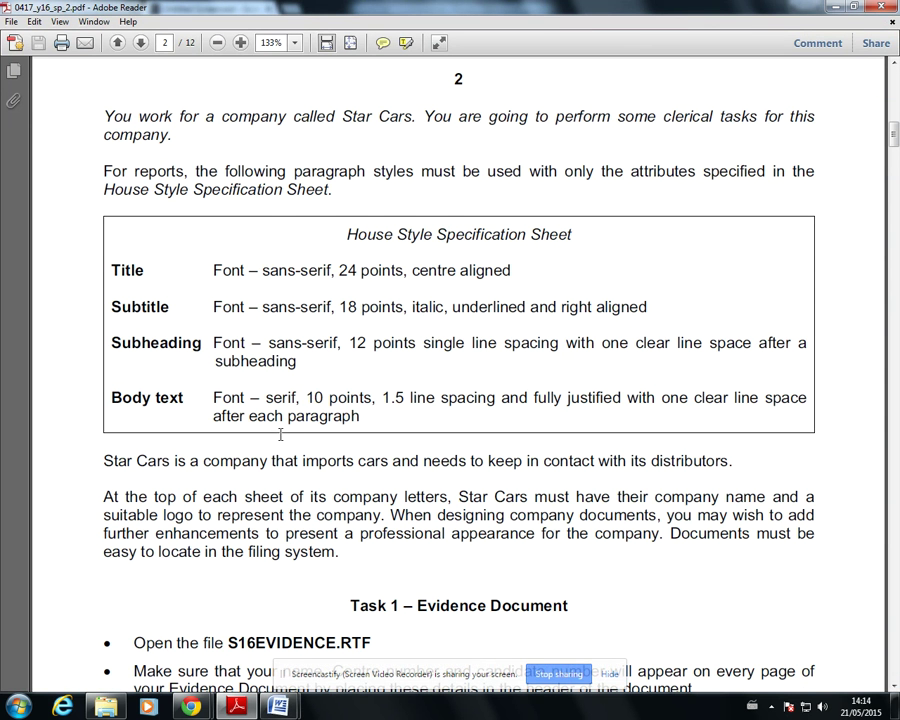
mouse_move(278, 707)
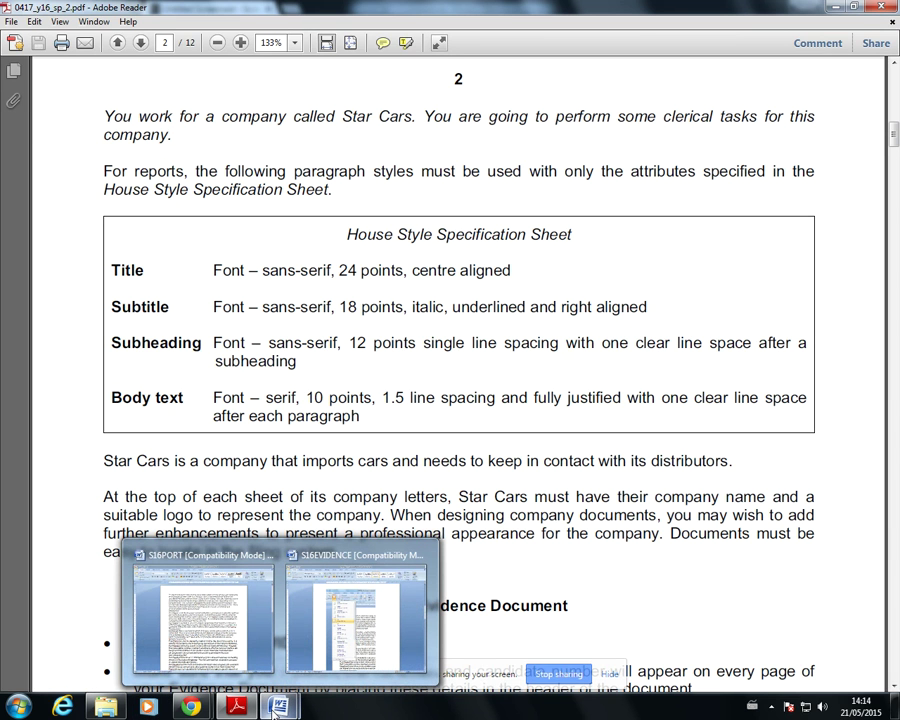
left_click(188, 632)
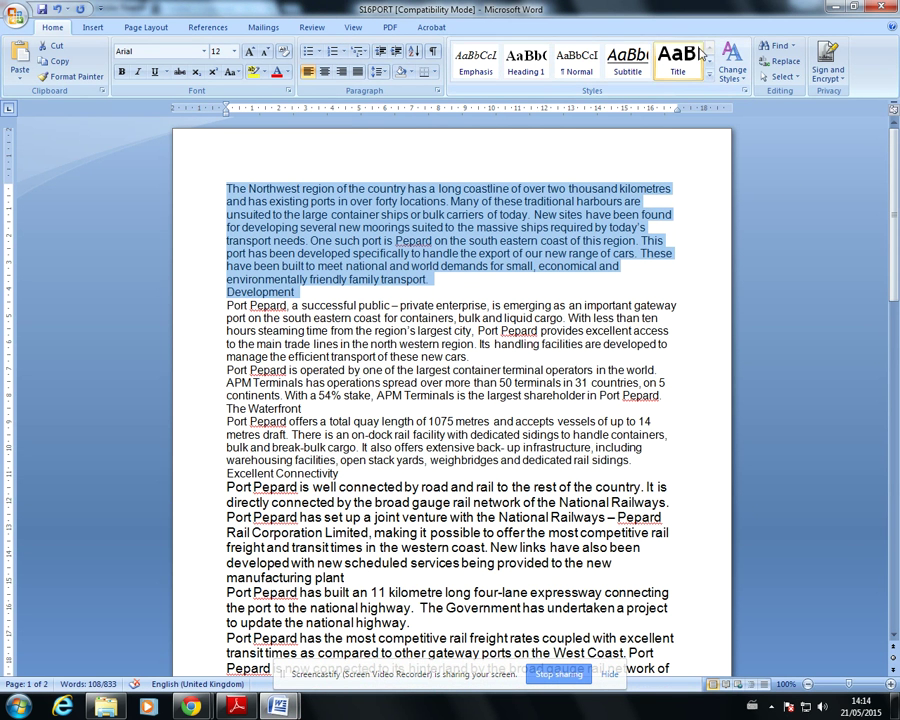
Display the Styles pane and search the quick styles and the Manage Styles edit list for a subheading style
left_click(709, 74)
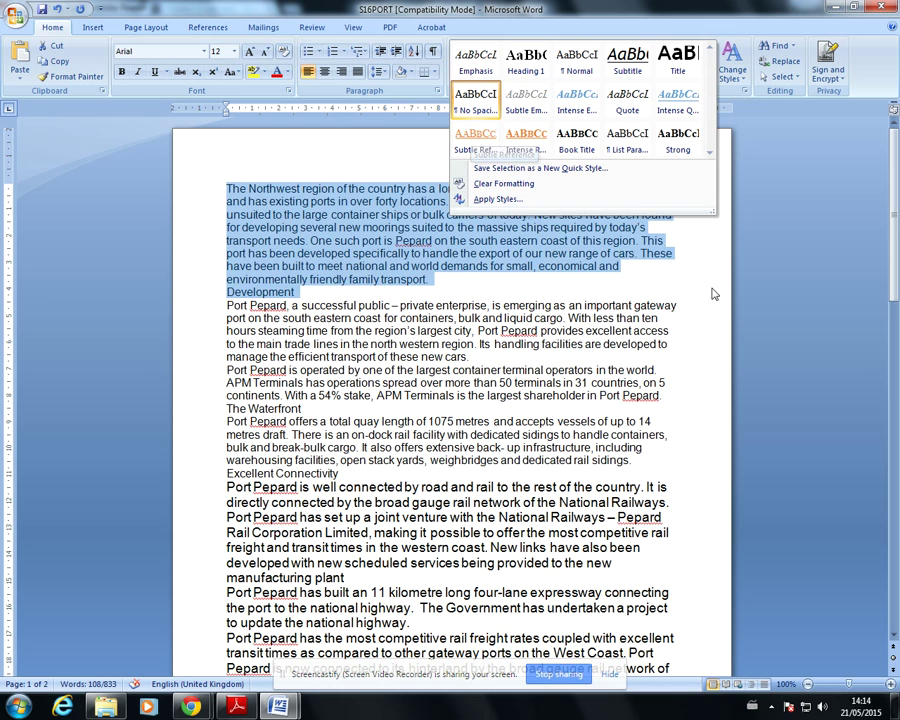
left_click(745, 92)
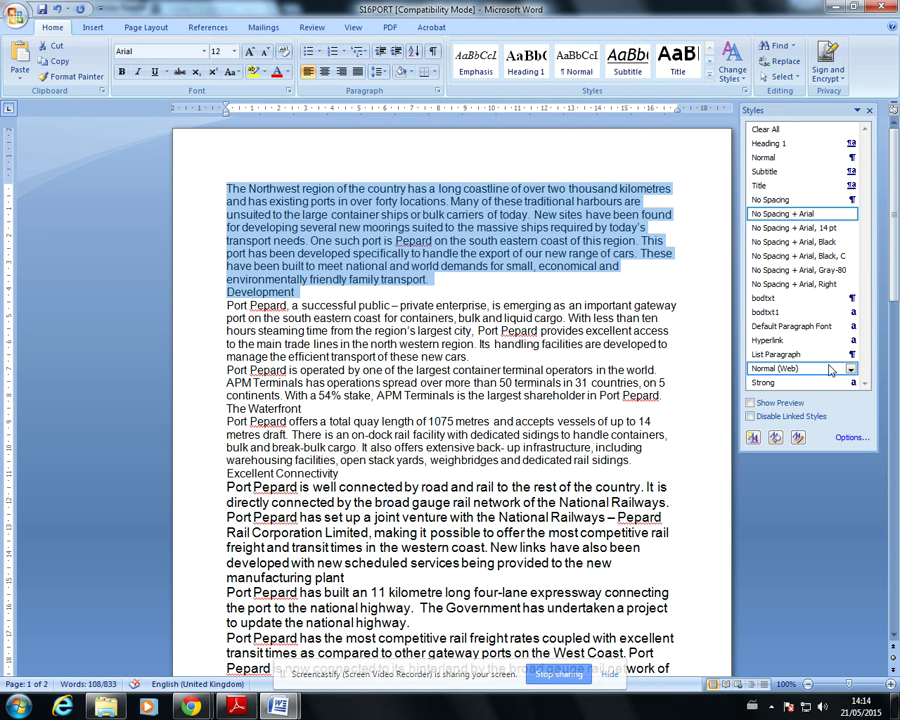
left_click(799, 439)
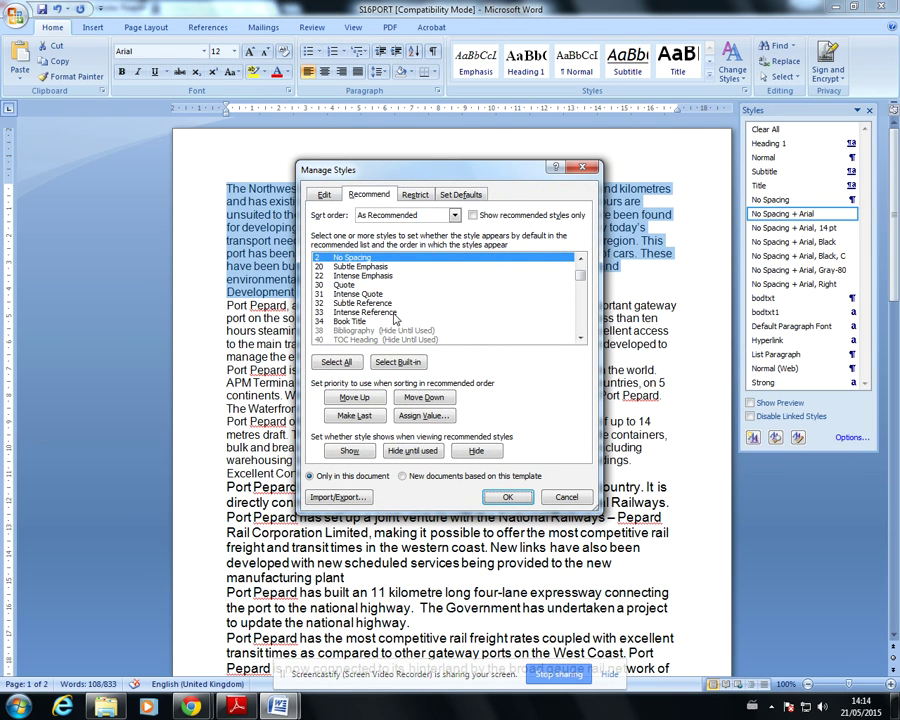
left_click(323, 194)
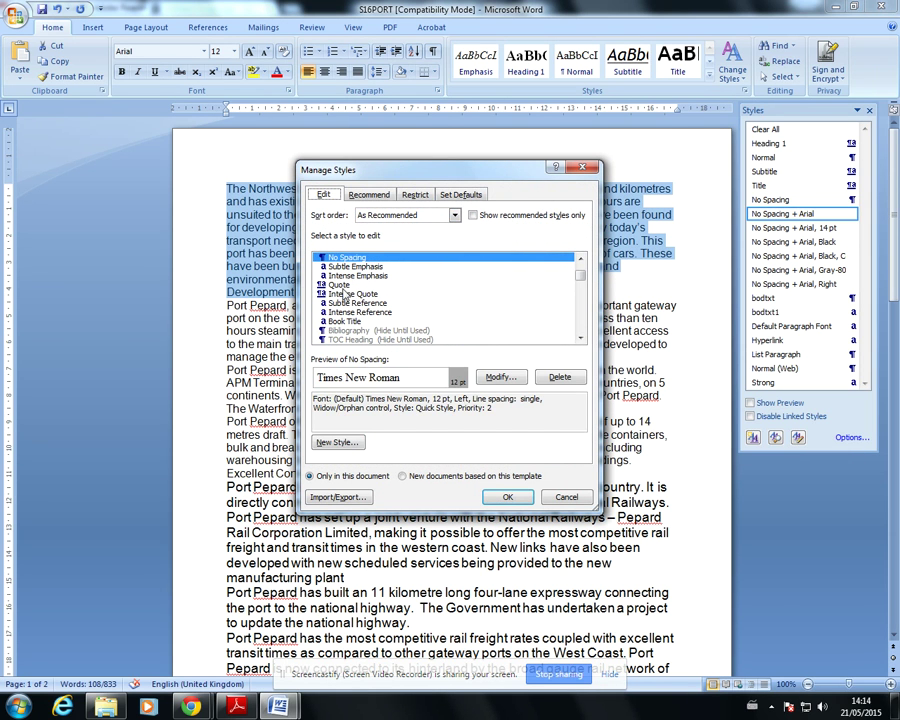
left_click(580, 339)
left_click(580, 339)
left_click(580, 339)
left_click(580, 339)
left_click(580, 339)
left_click(580, 339)
left_click(580, 339)
left_click(580, 339)
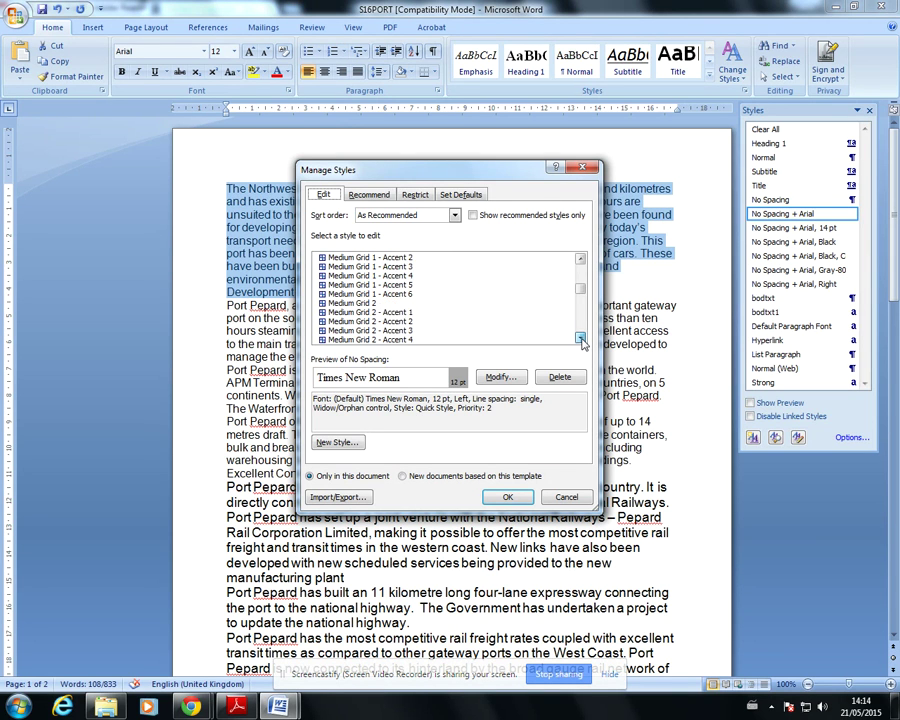
left_click(580, 339)
left_click(580, 339)
left_click(580, 339)
left_click(580, 339)
left_click(580, 339)
left_click(580, 339)
left_click(580, 339)
left_click(580, 339)
left_click(580, 339)
left_click(580, 339)
left_click(580, 339)
left_click(580, 339)
left_click(580, 339)
left_click(580, 339)
left_click(580, 339)
left_click(580, 339)
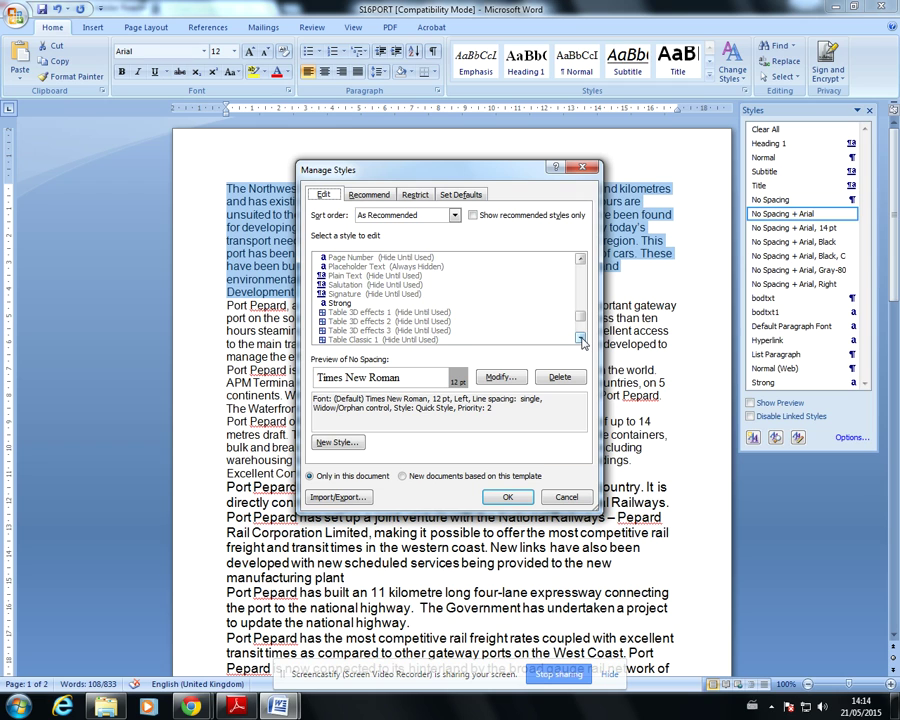
left_click(580, 339)
left_click(580, 339)
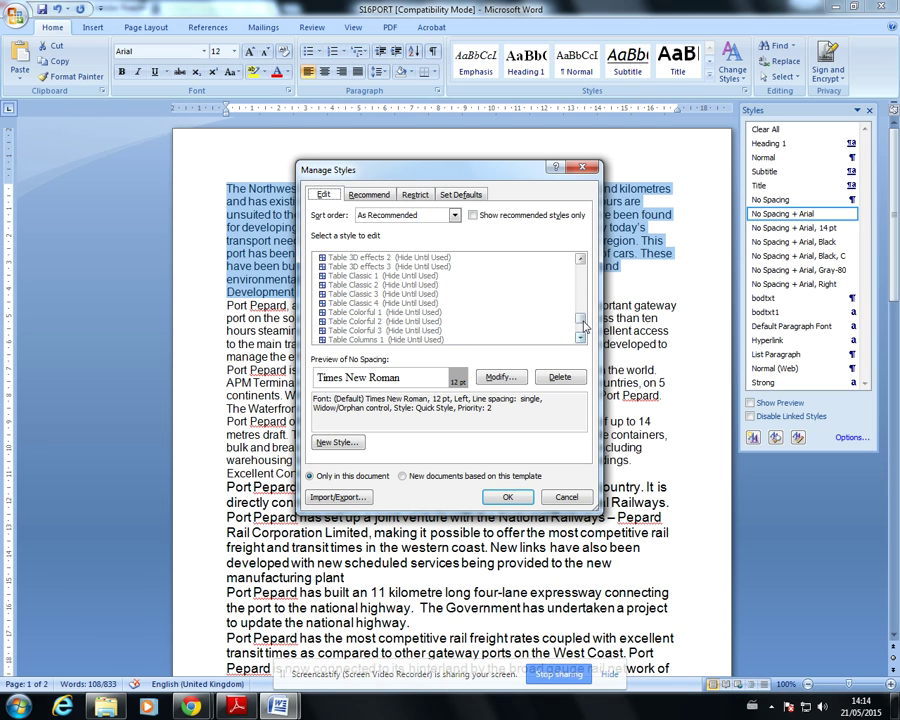
left_click_drag(581, 323, 581, 320)
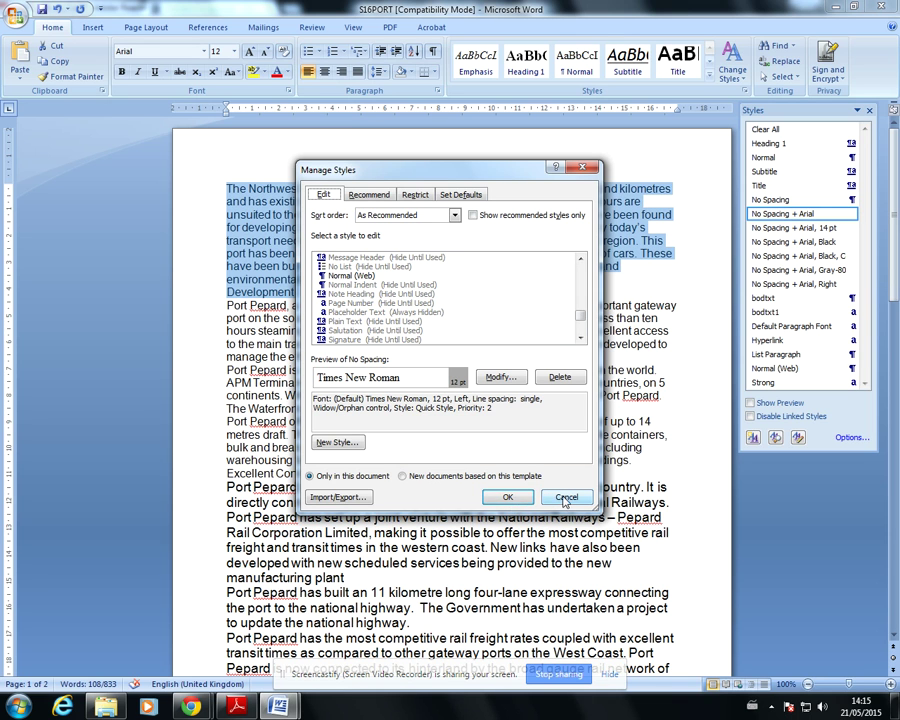
left_click(562, 496)
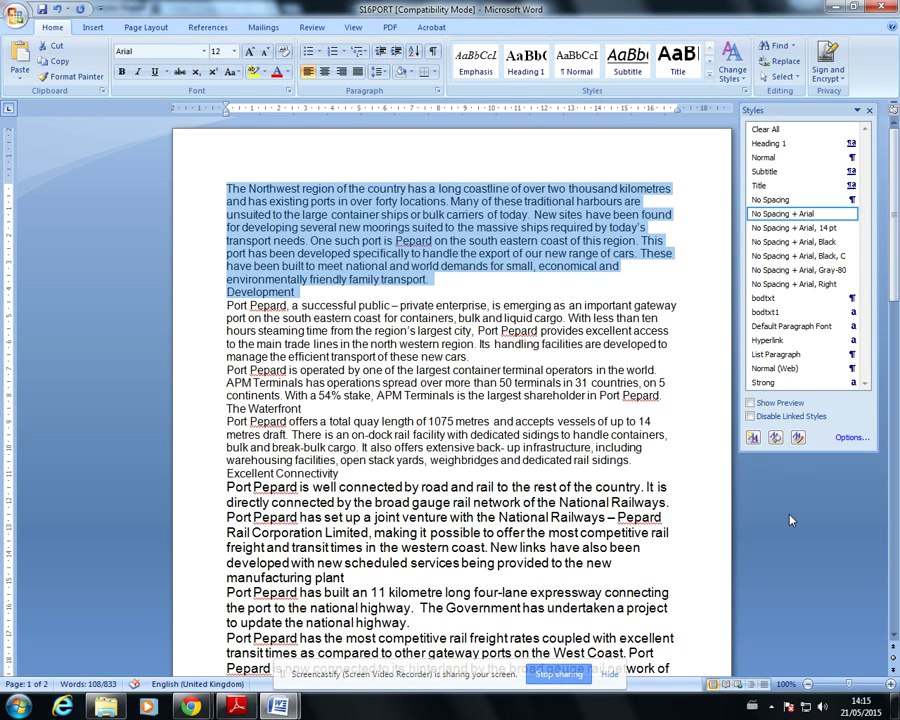
Define a new paragraph style named Sub Heading with the Trebuchet MS font at 12 points
left_click(635, 153)
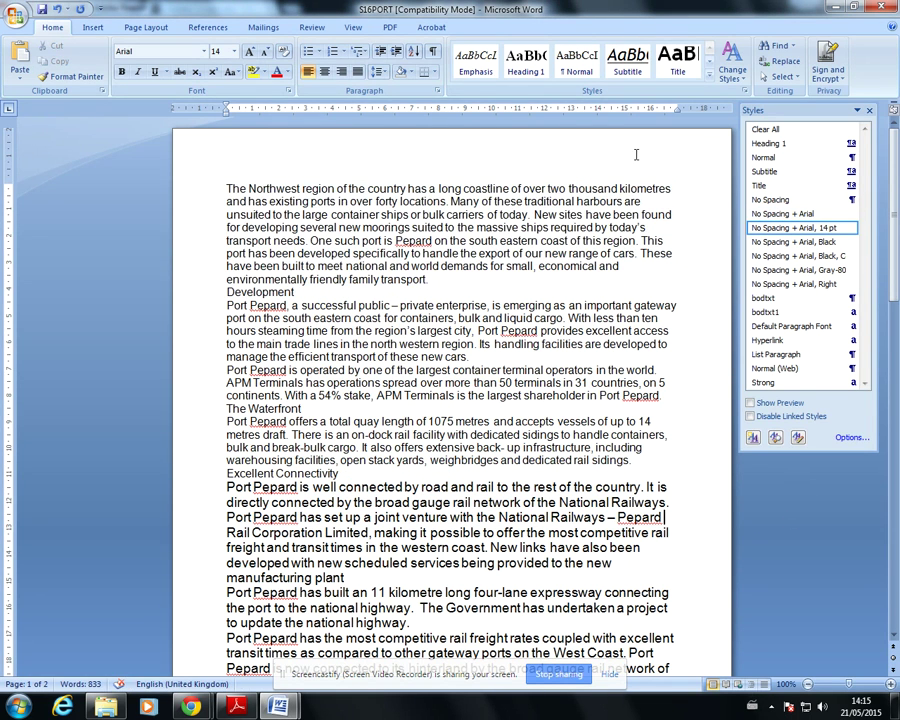
left_click(754, 440)
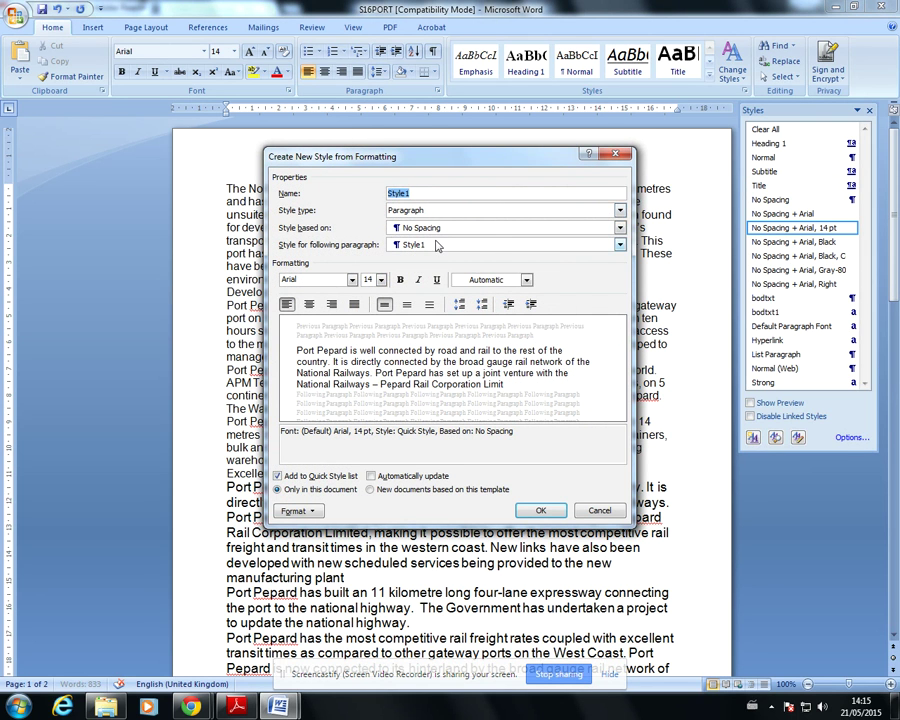
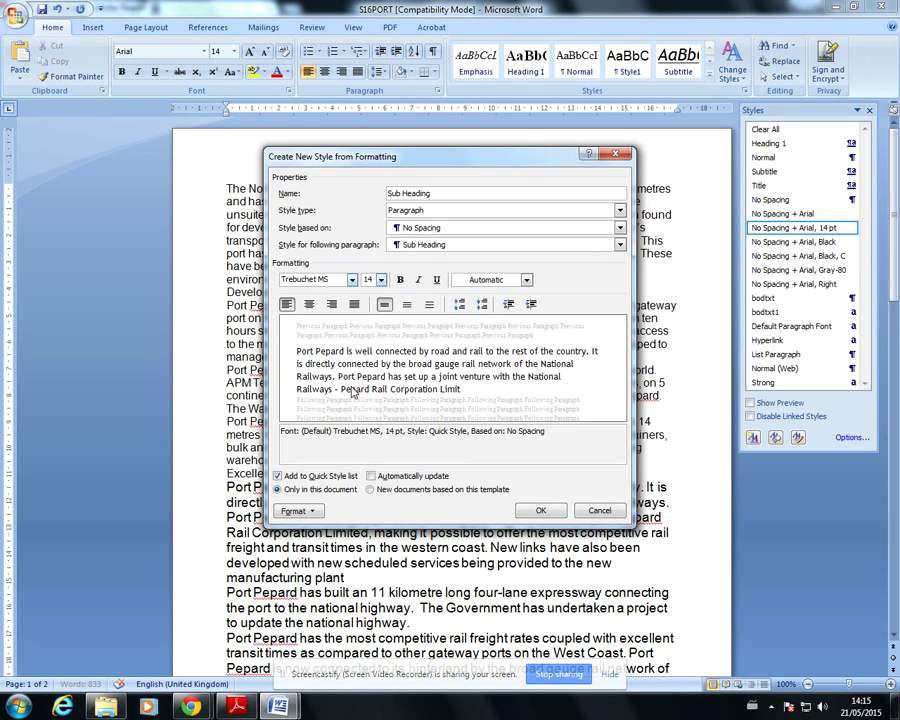
left_click(381, 280)
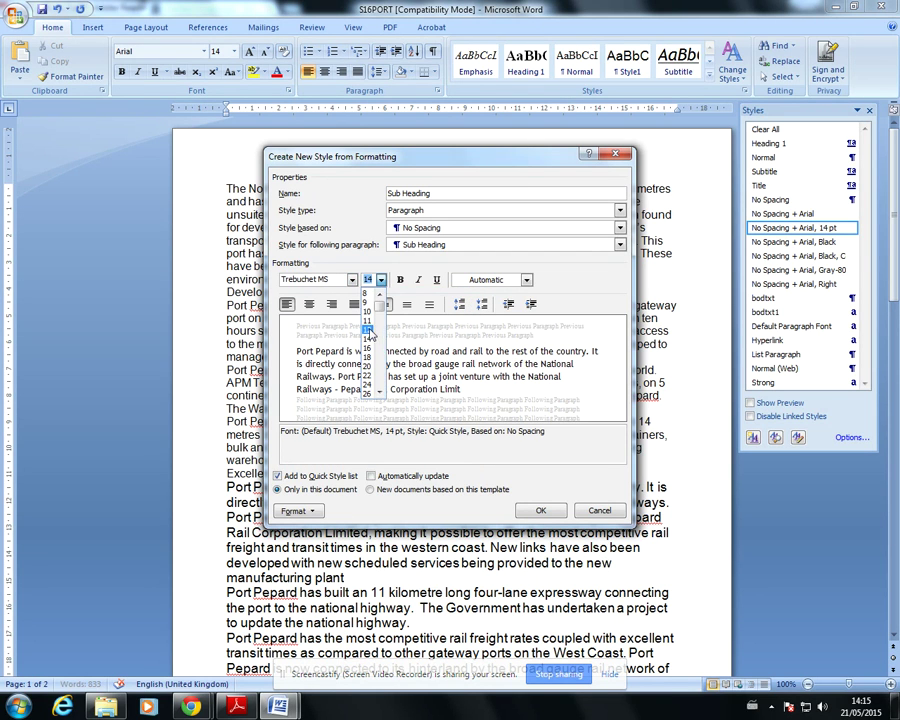
left_click(368, 329)
Check the Subheading specification in the Adobe Reader PDF and set the new style's paragraph spacing after to 12 pt in Word
key("alt+Tab")
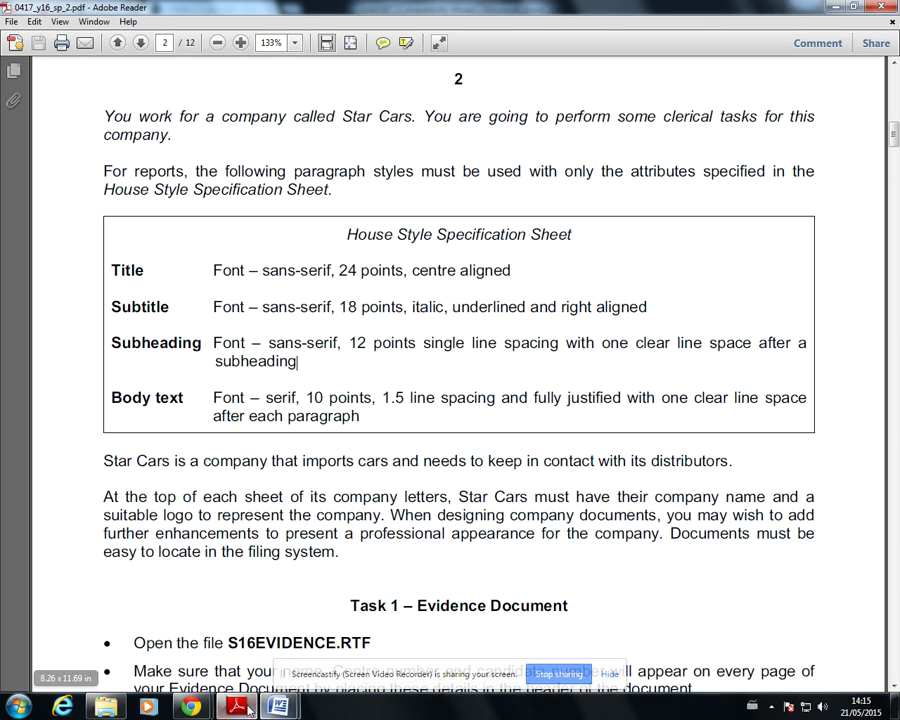
key("alt+Tab")
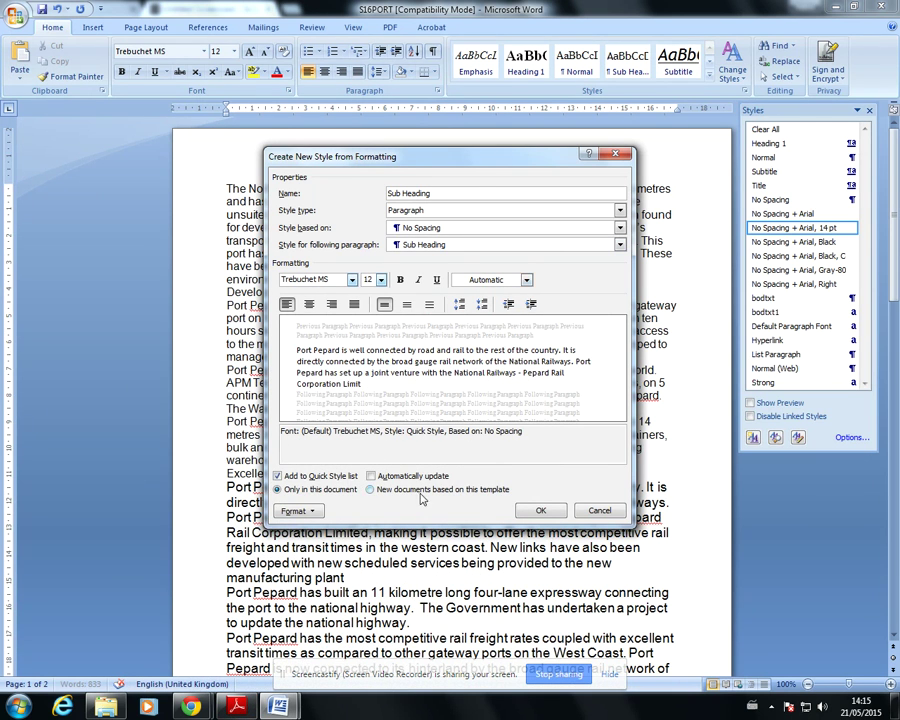
left_click(314, 512)
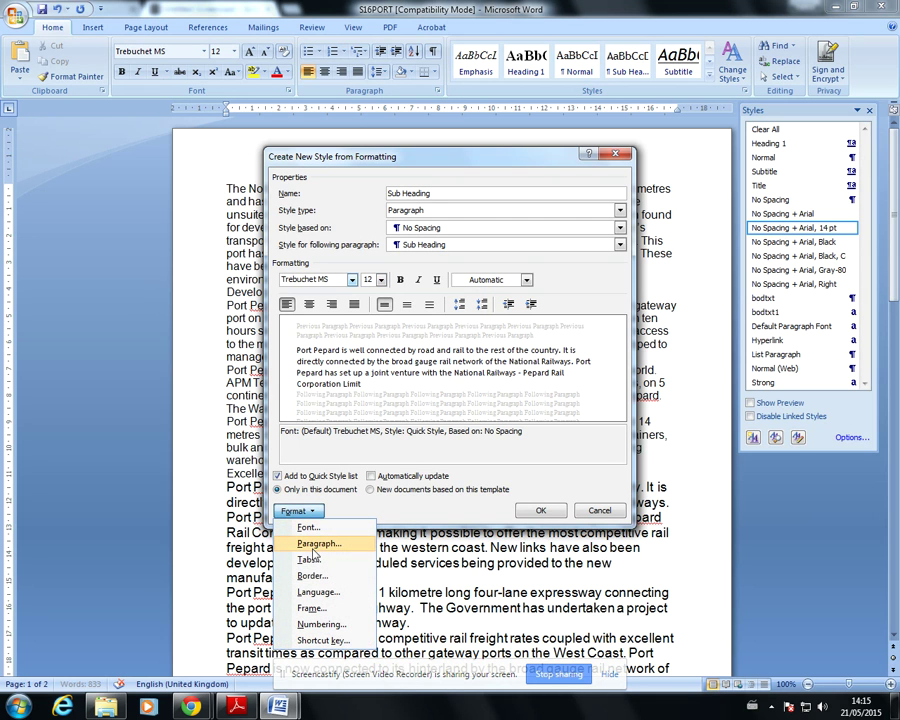
left_click(316, 544)
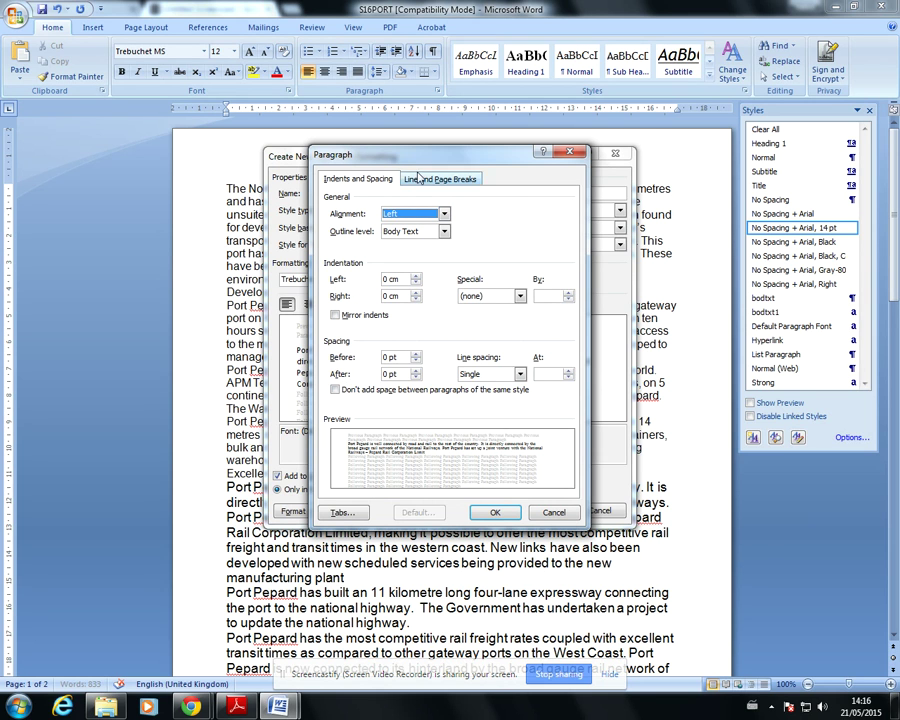
left_click_drag(407, 155, 544, 144)
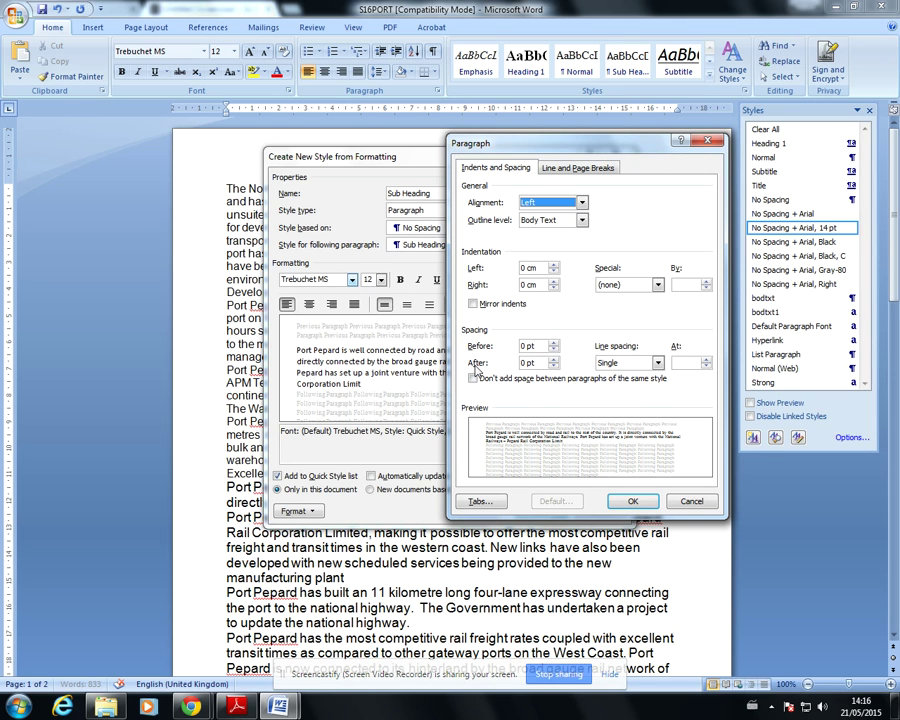
left_click(523, 363)
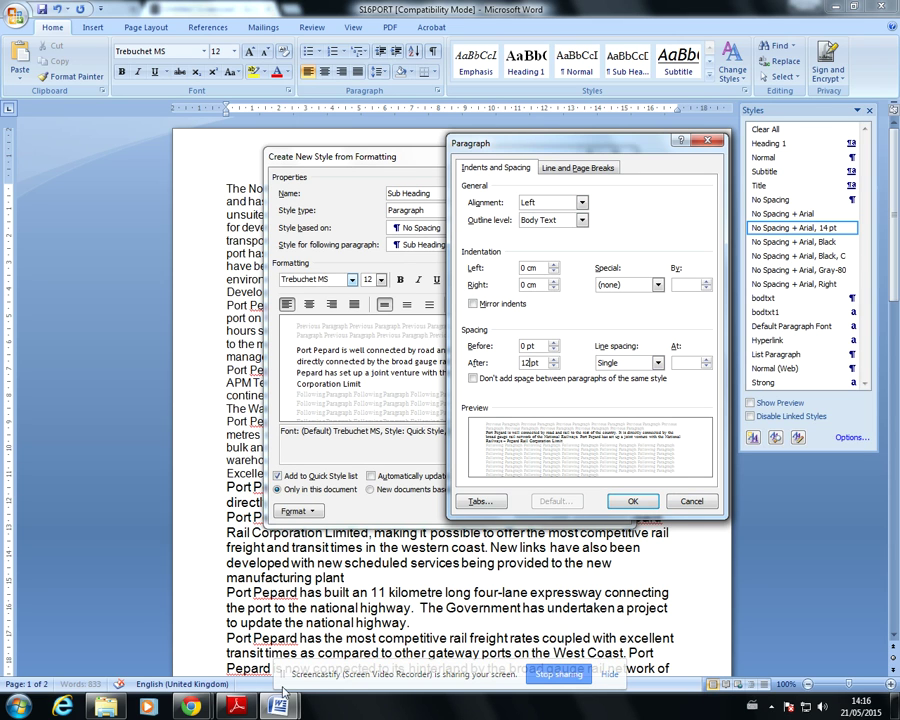
left_click(633, 501)
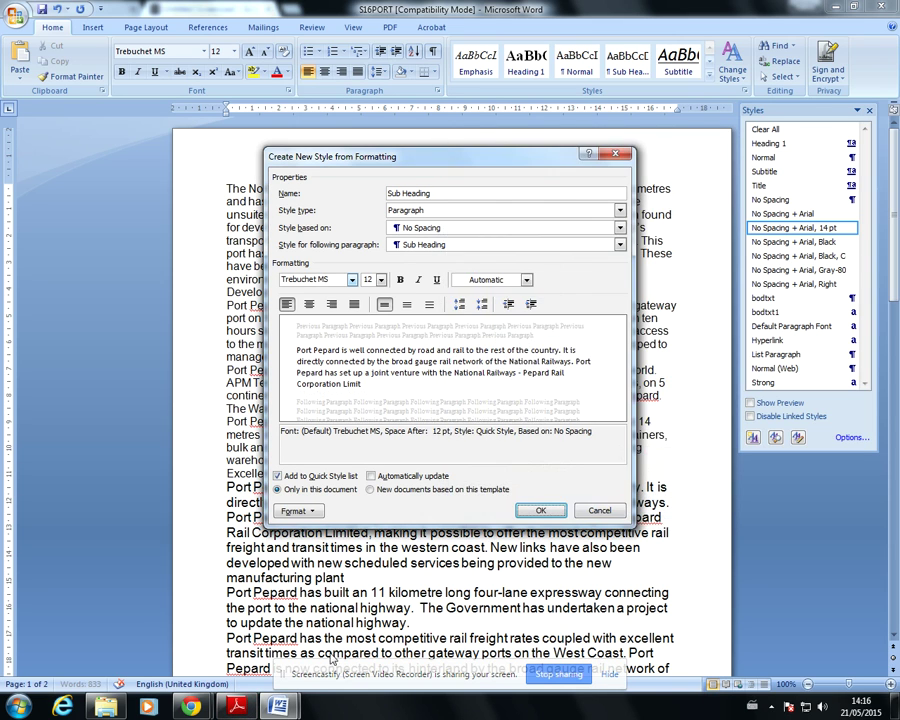
Recheck the Subheading line spacing requirement in Adobe Reader and finish creating the Sub Heading style in Word
key("alt+Tab")
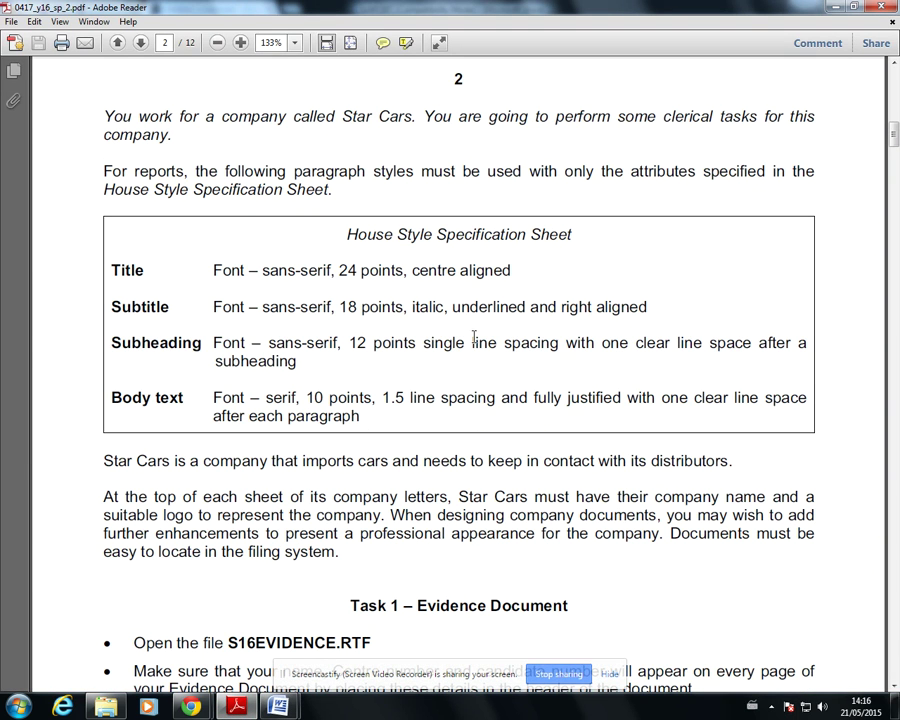
left_click_drag(424, 345, 789, 354)
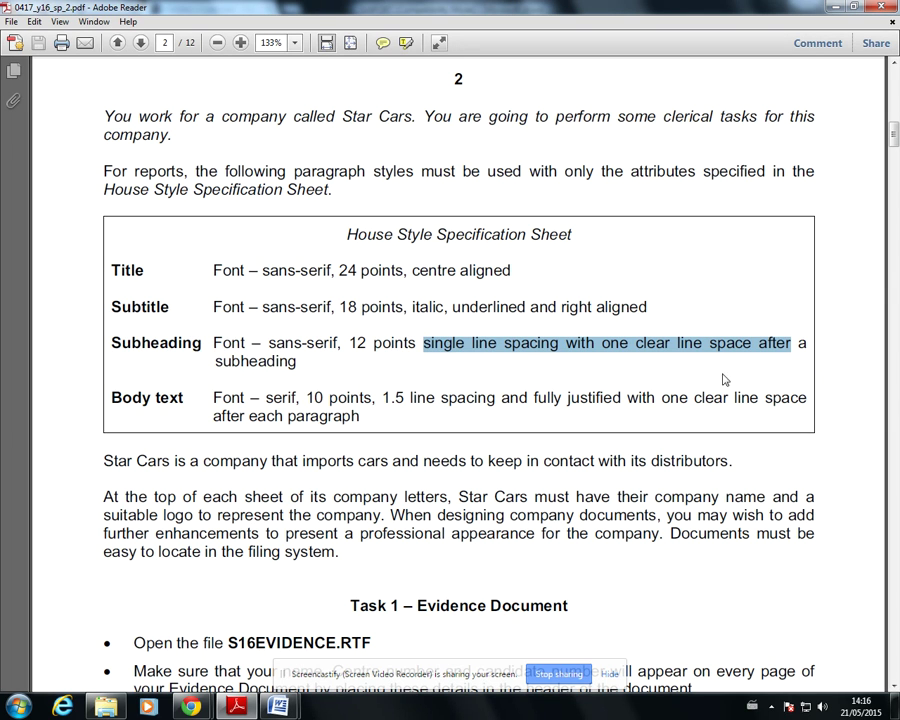
mouse_move(245, 712)
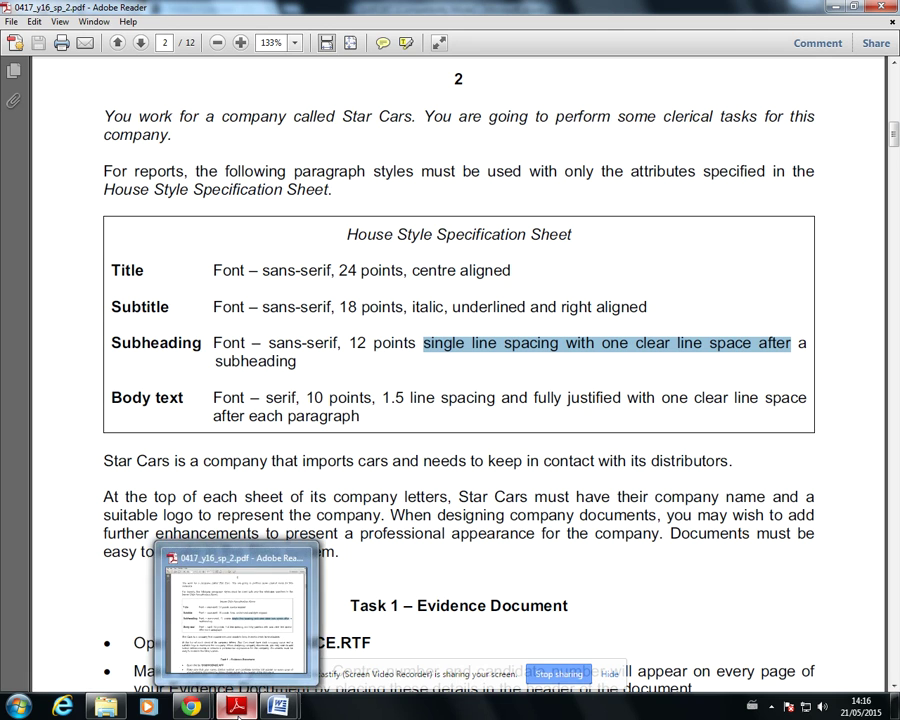
mouse_move(279, 707)
left_click(256, 644)
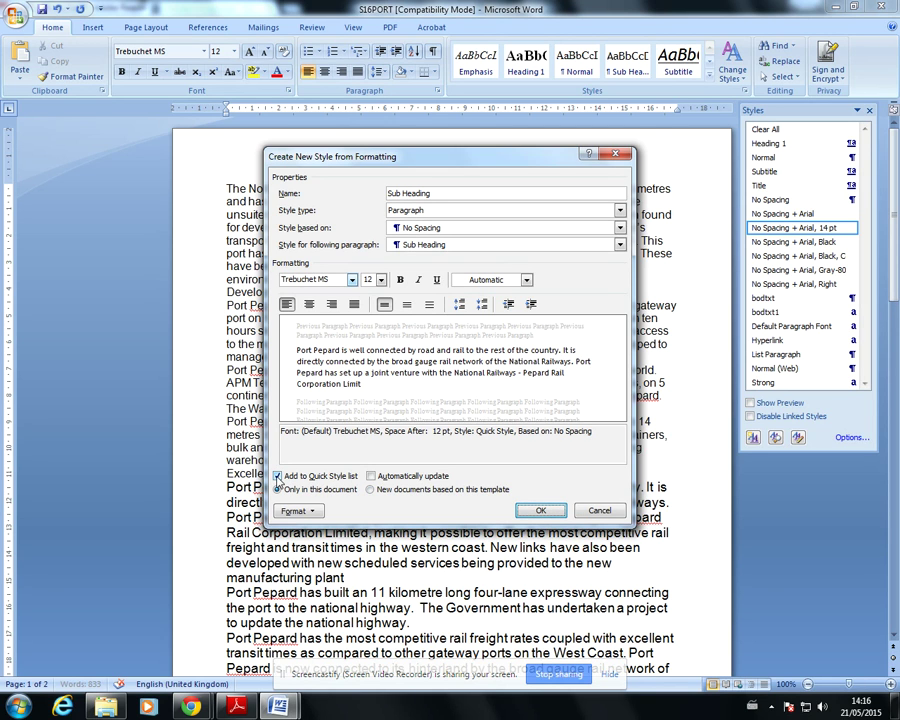
left_click(538, 509)
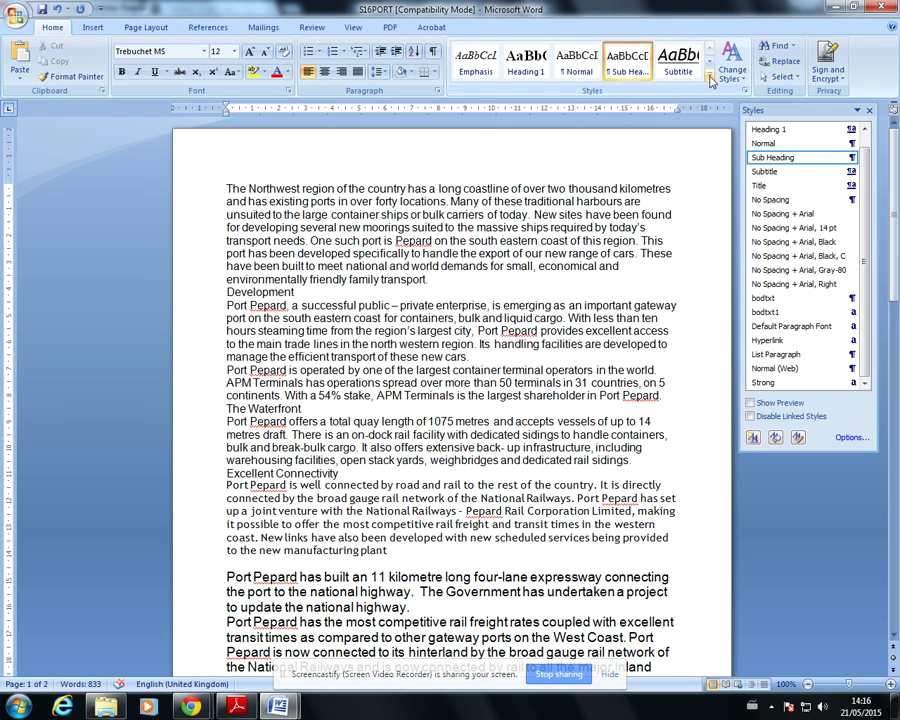
Look through Word's quick styles and check the Body text specification in the Adobe Reader PDF, returning to S16PORT
key("alt+h")
key("l")
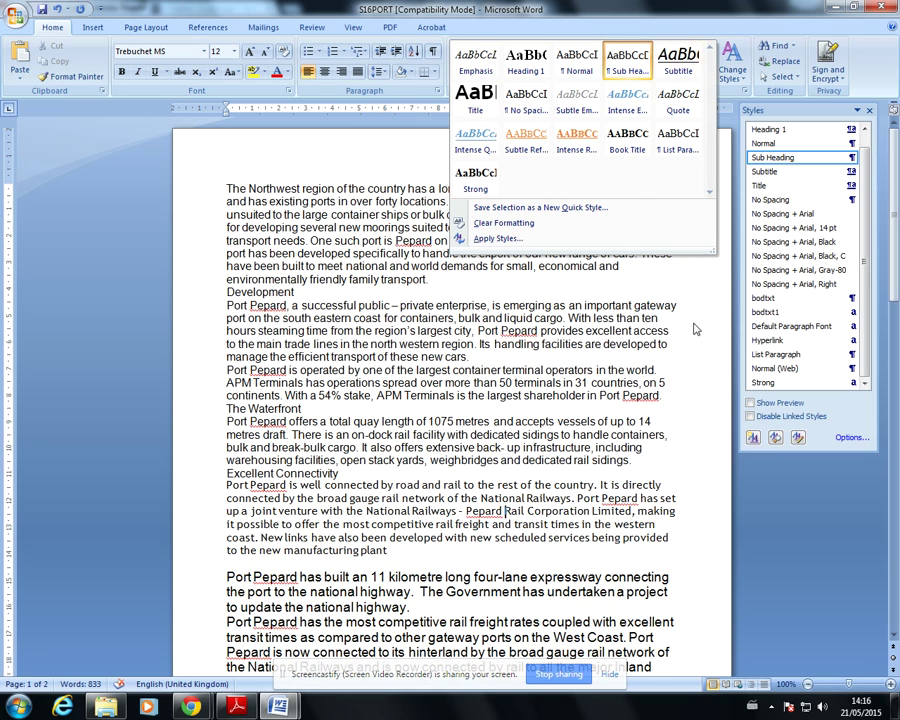
key("Escape")
left_click(236, 706)
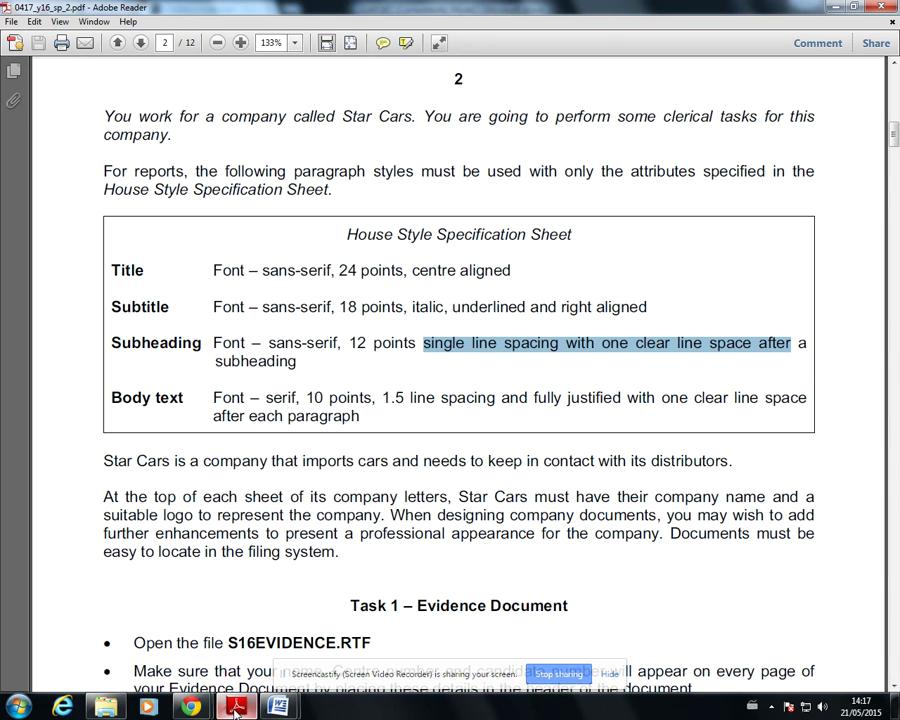
mouse_move(278, 706)
left_click(230, 628)
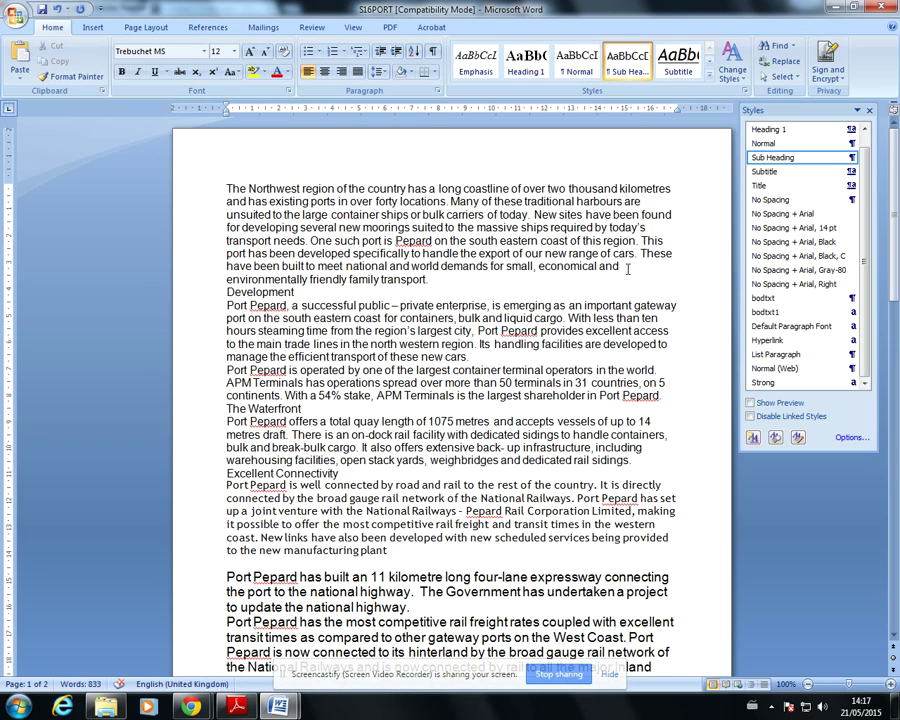
Look for the Body Text style in the quick styles and in the list of editable styles under Manage Styles
left_click(704, 78)
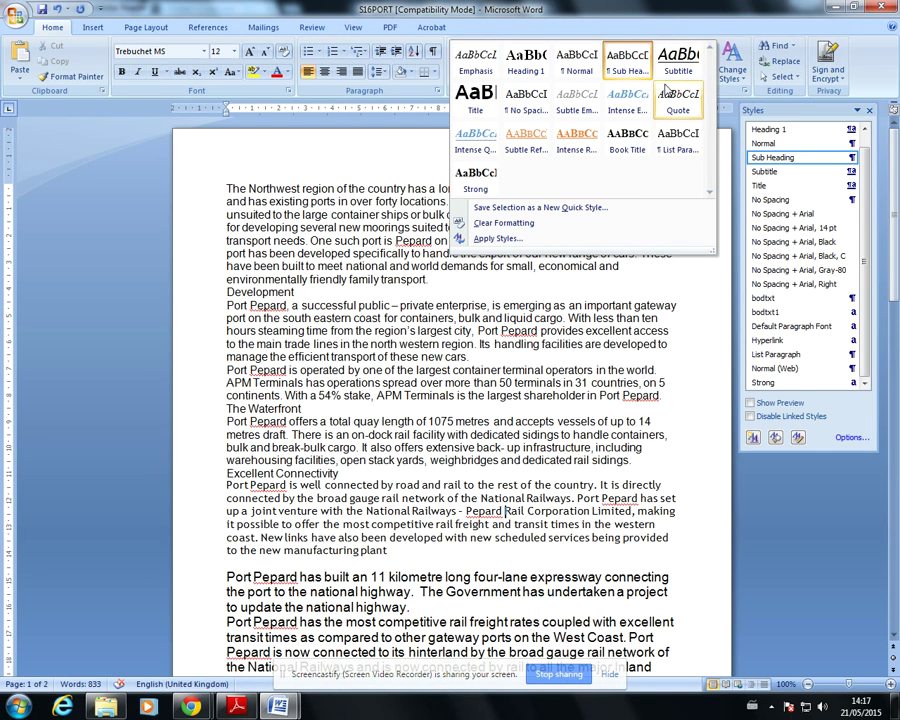
left_click(798, 438)
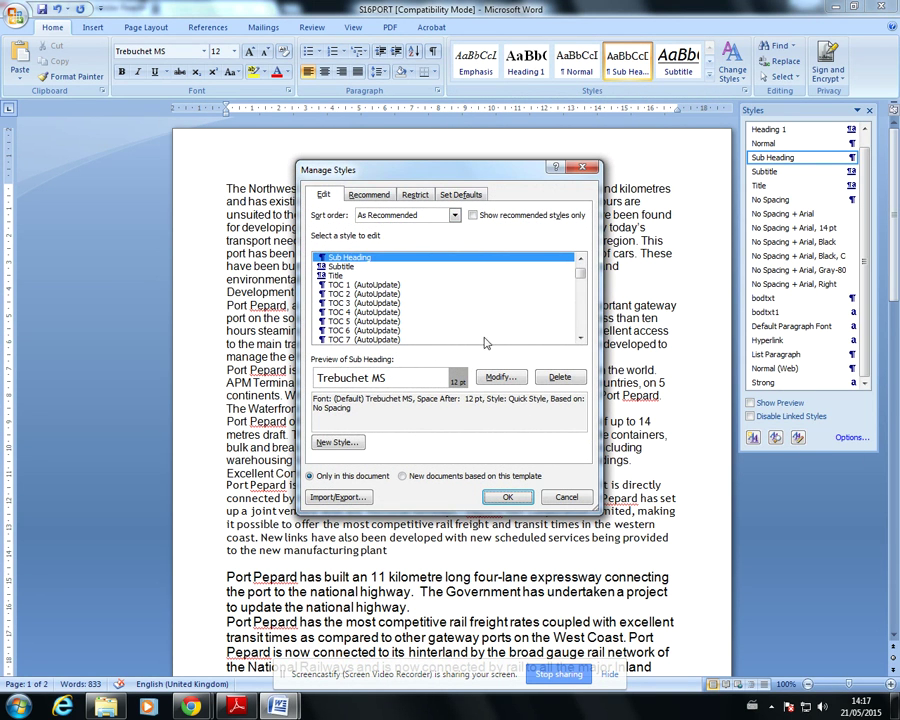
left_click(580, 339)
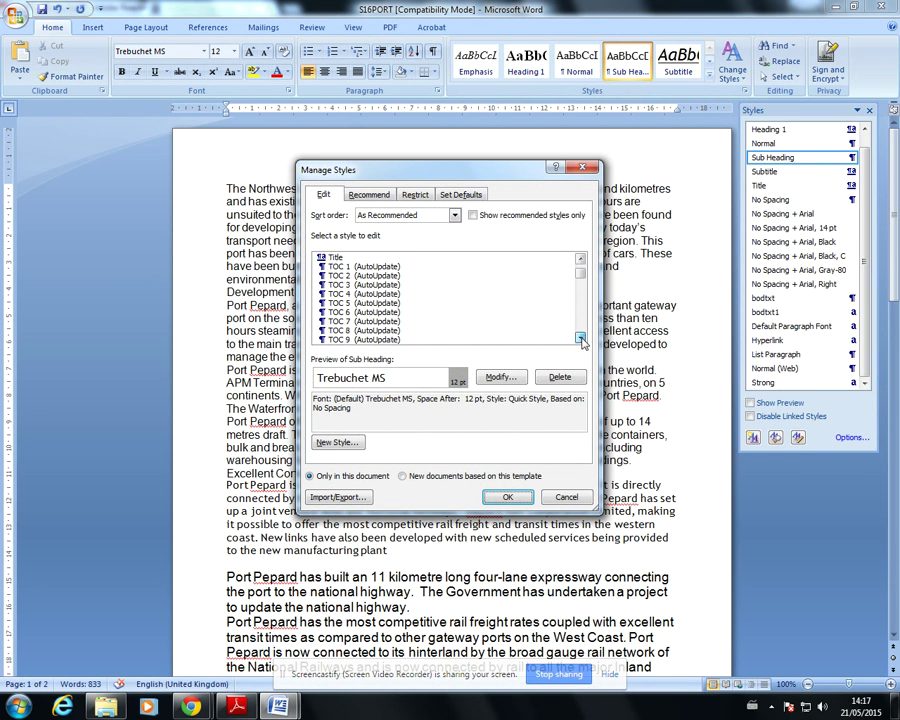
left_click_drag(580, 339, 582, 303)
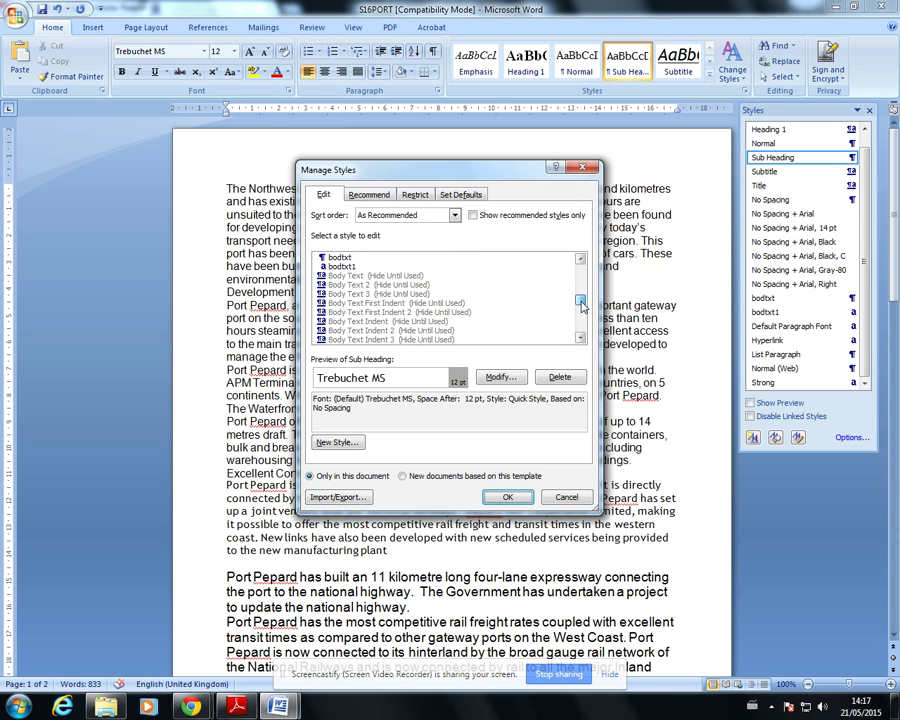
left_click(338, 281)
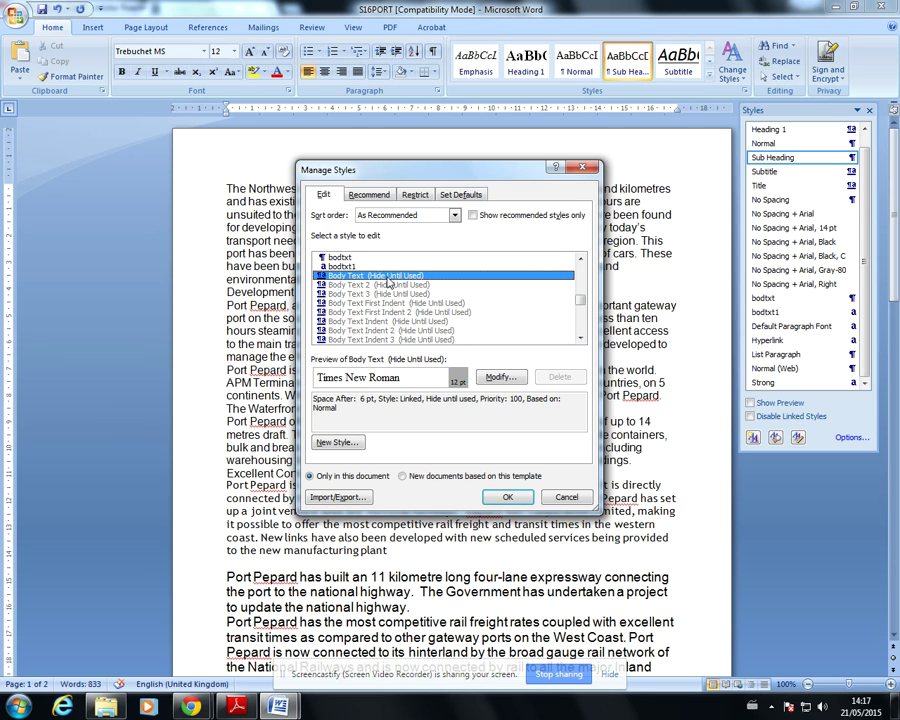
Set the Body Text style to show among the recommended styles and confirm the Manage Styles changes
left_click(366, 196)
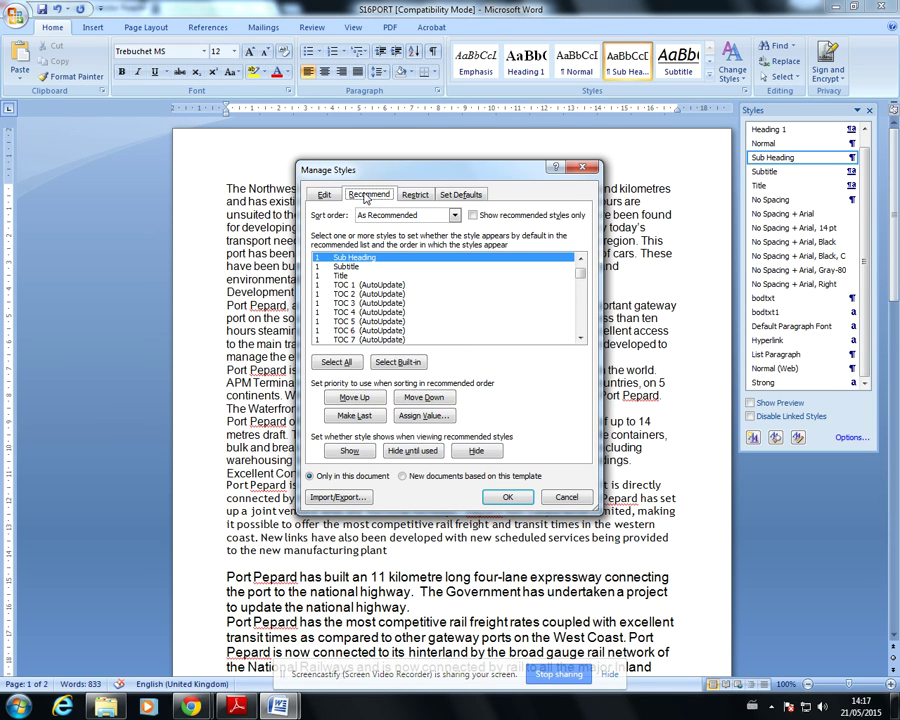
scroll(527, 336, "down", 5)
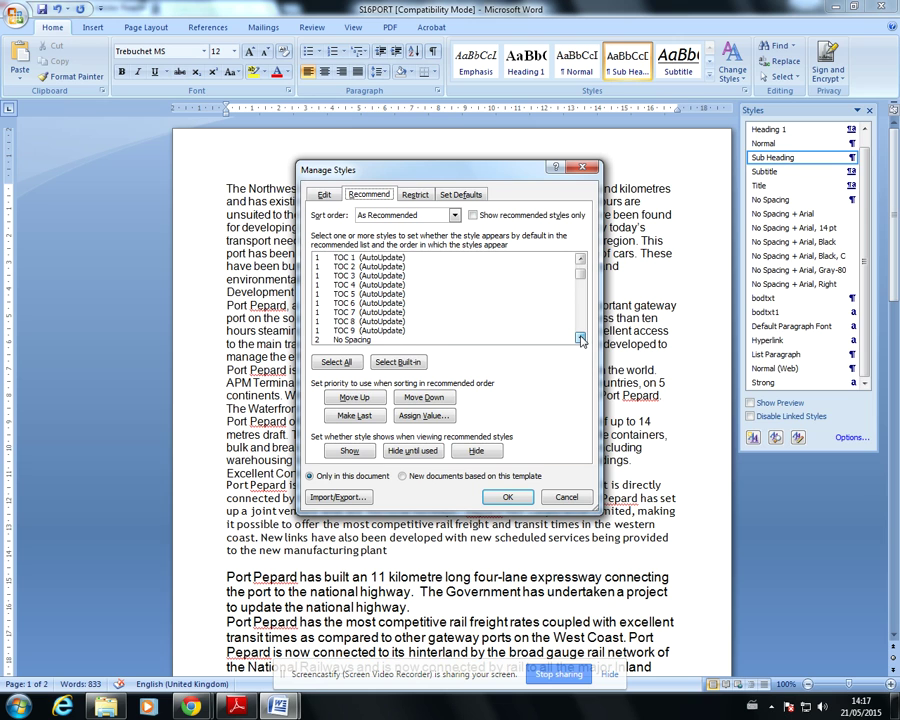
left_click(580, 339)
left_click_drag(580, 340, 580, 340)
left_click(583, 302)
left_click(583, 302)
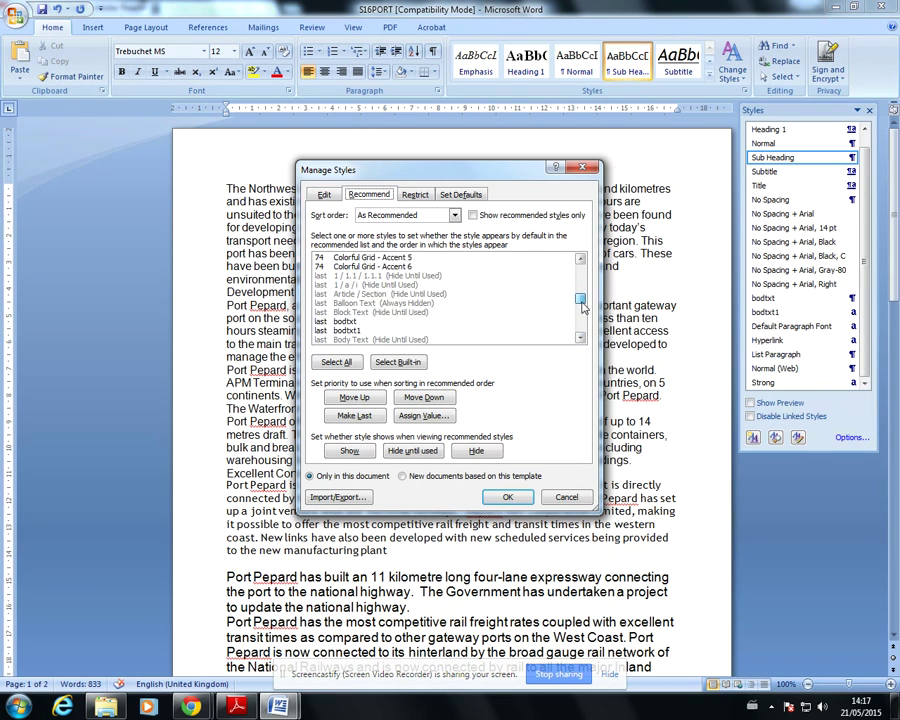
left_click(583, 304)
left_click(584, 306)
left_click(343, 339)
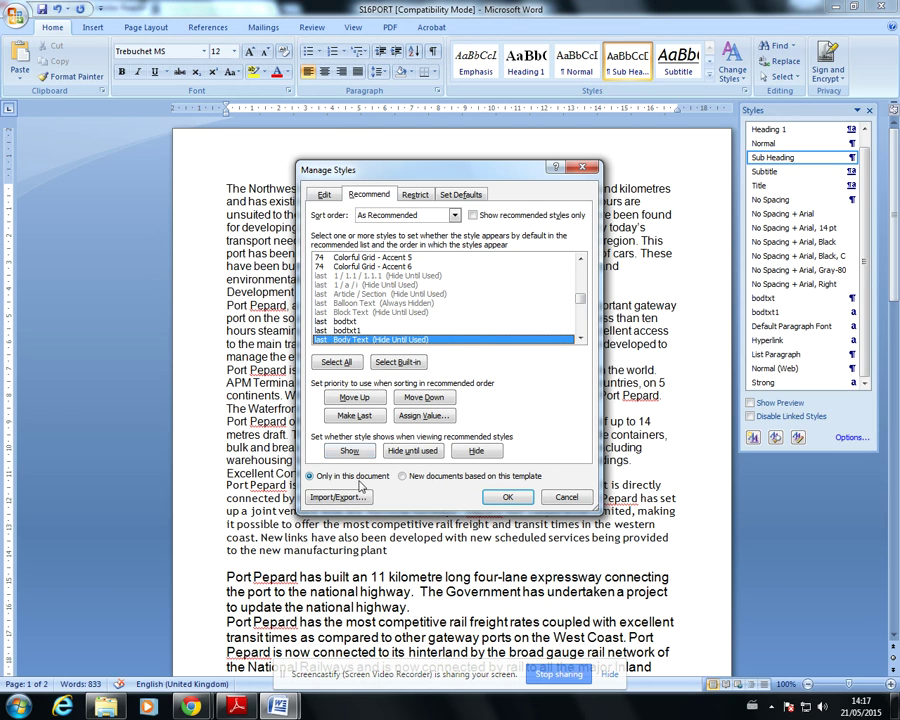
left_click(349, 452)
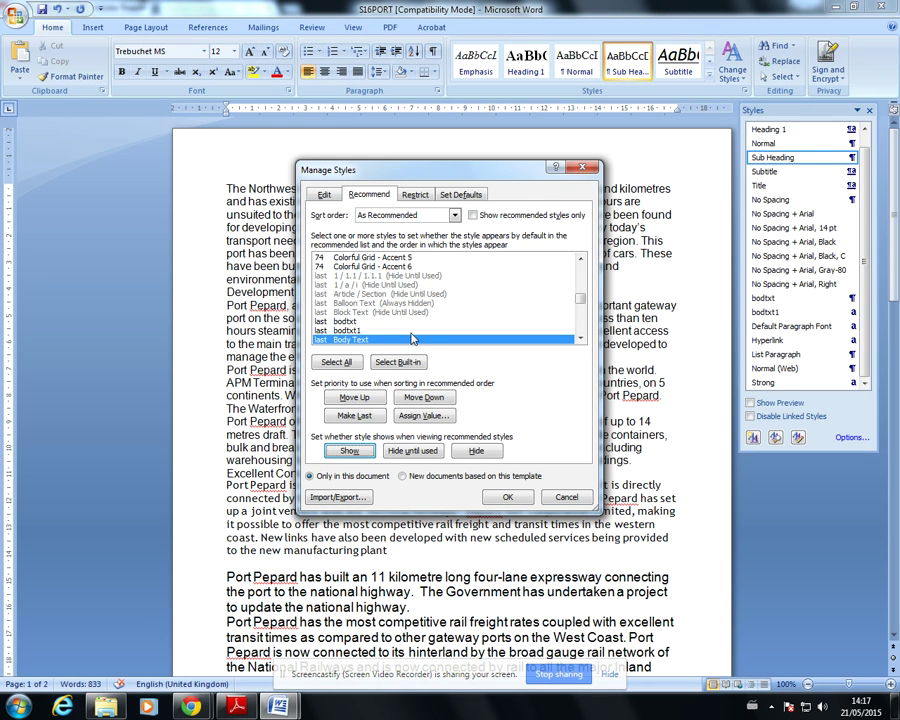
left_click(510, 499)
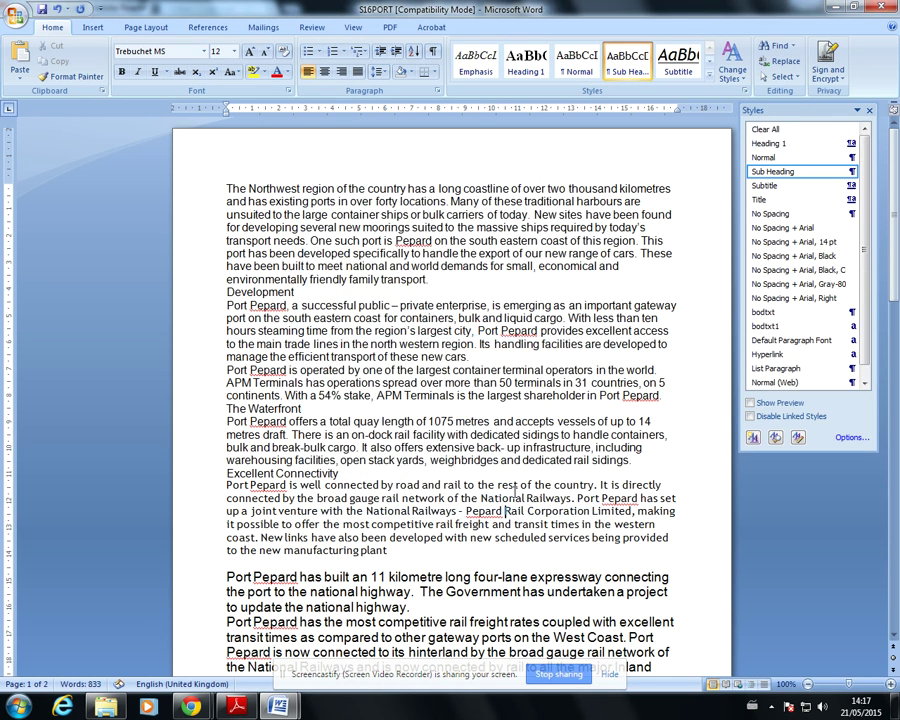
Check the quick styles and the document's Styles list for the Body Text style
left_click(705, 79)
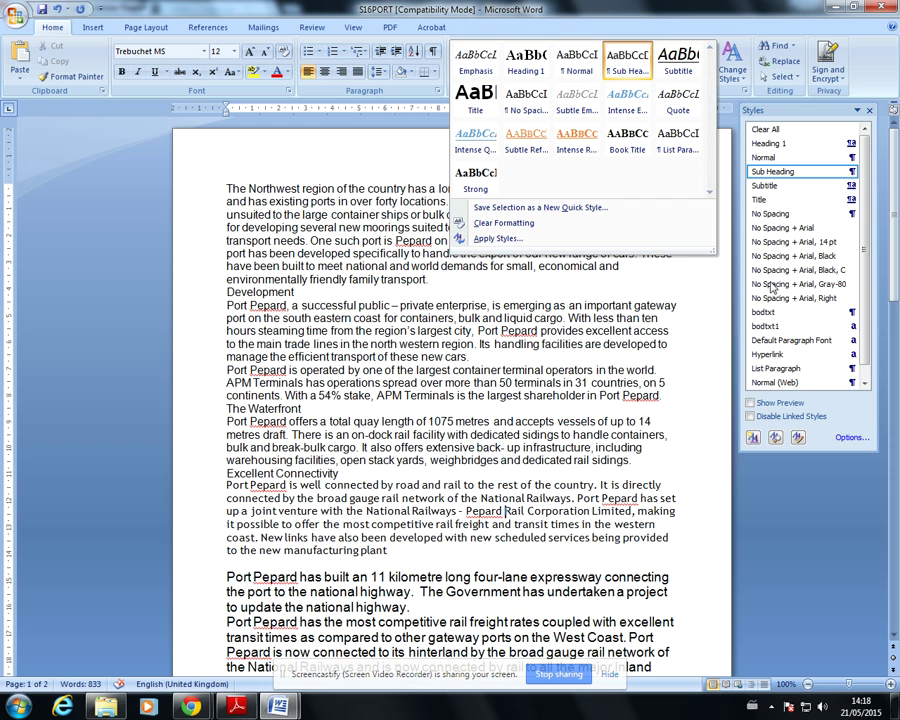
key("Escape")
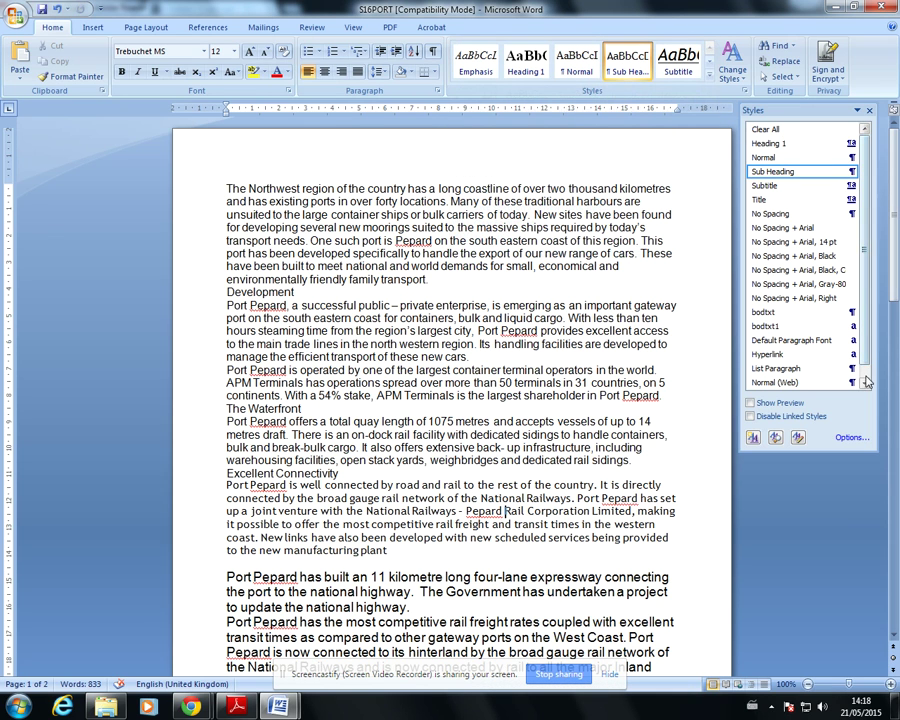
scroll(868, 363, "down", 1)
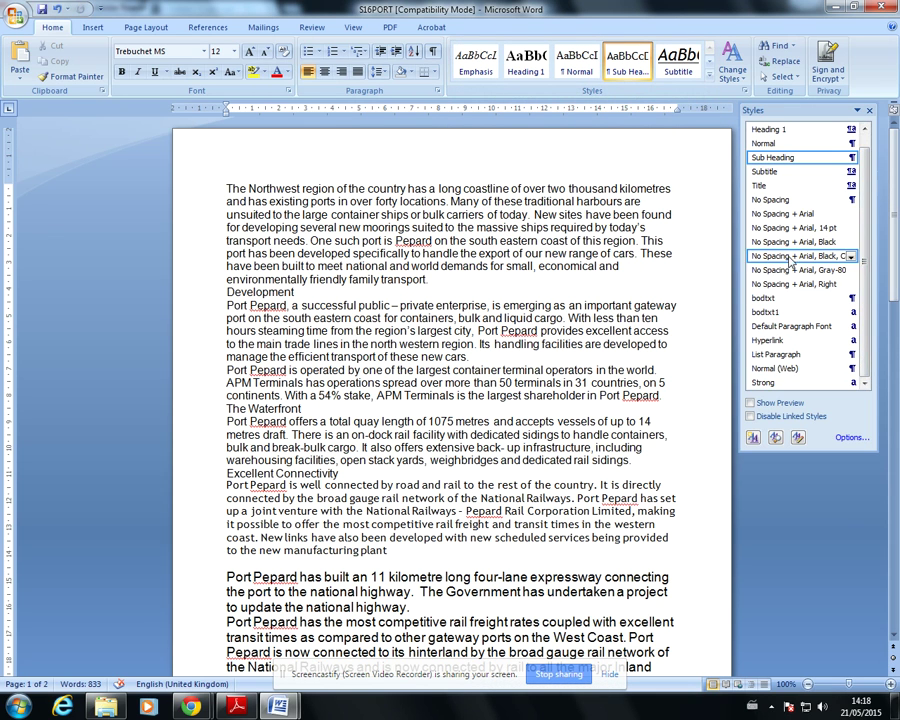
scroll(785, 145, "up", 1)
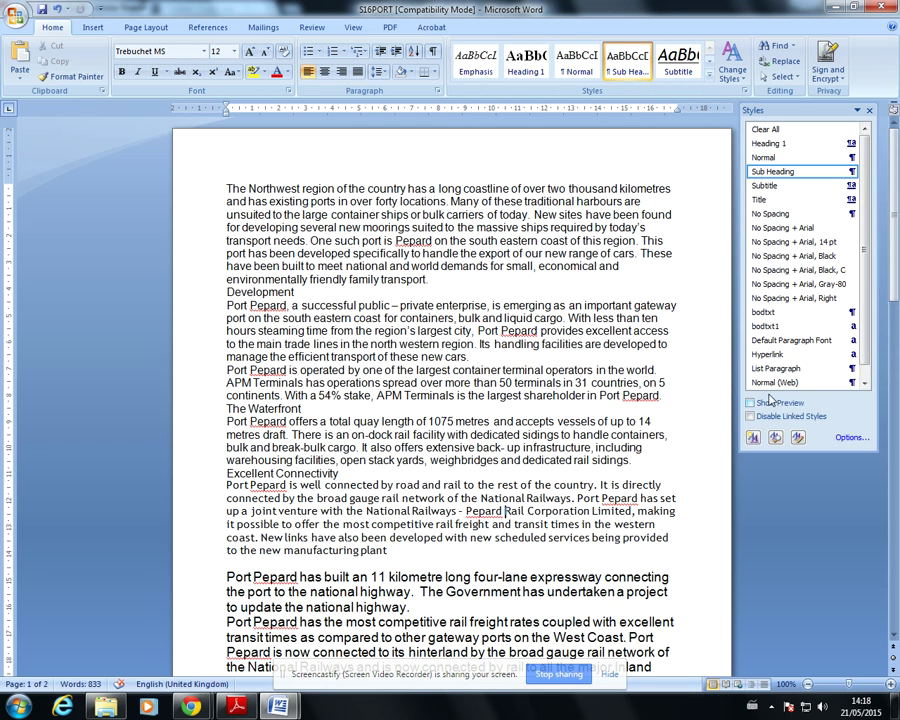
Find the Body Text style in the Manage Styles edit list and open it for modification
left_click(797, 438)
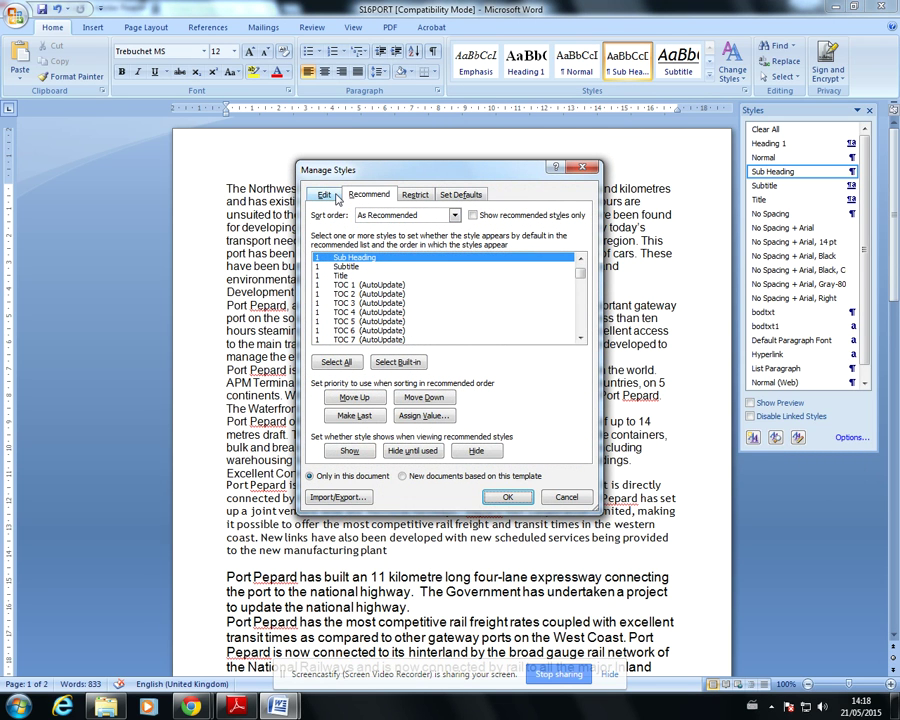
left_click(327, 195)
left_click(580, 339)
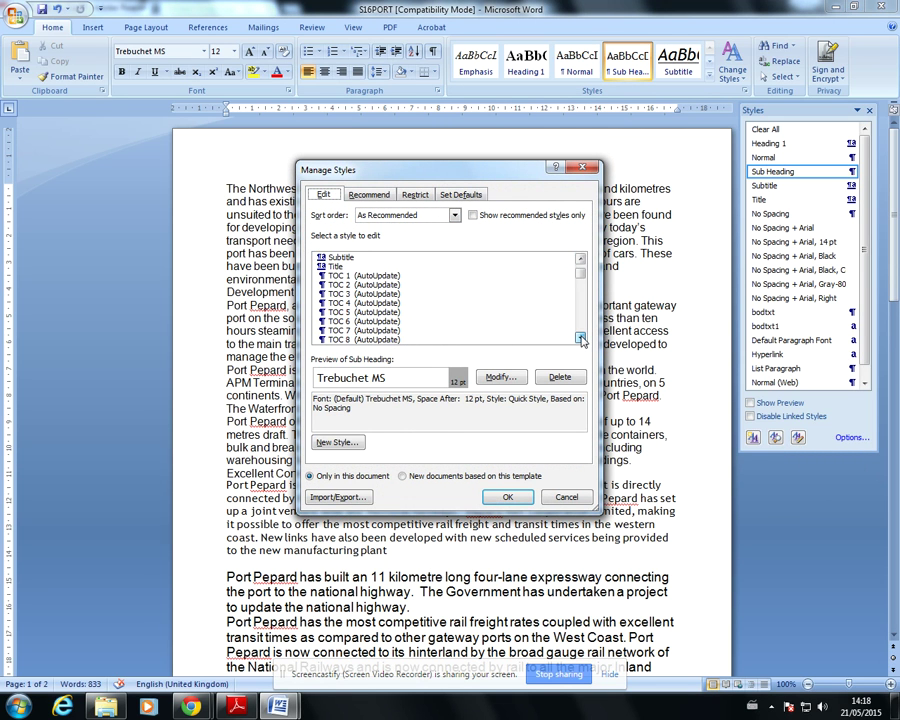
scroll(580, 339, "down", 2)
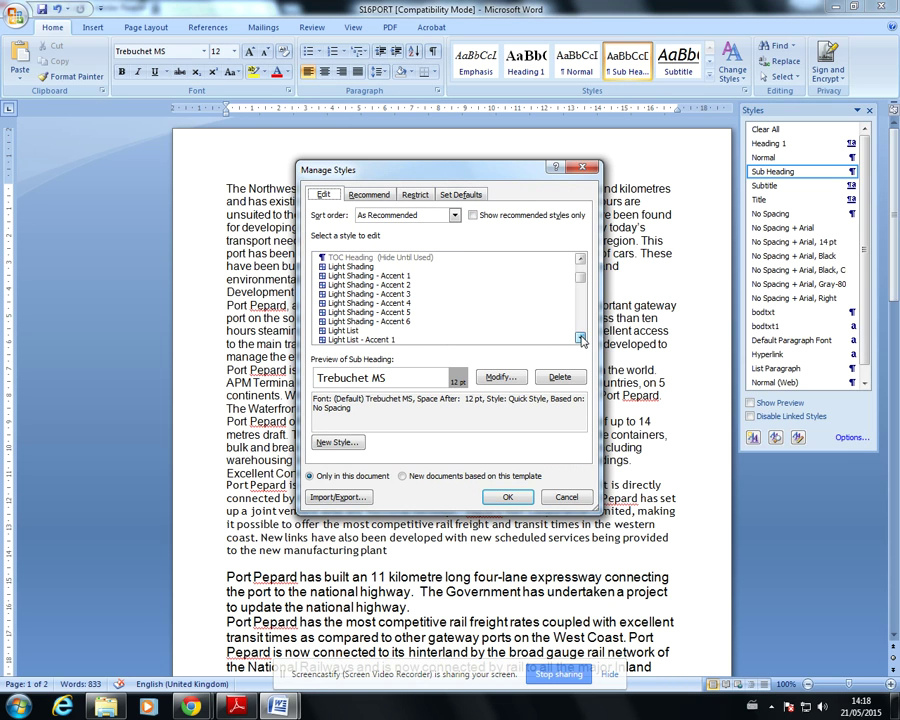
left_click_drag(582, 285, 588, 309)
left_click(357, 313)
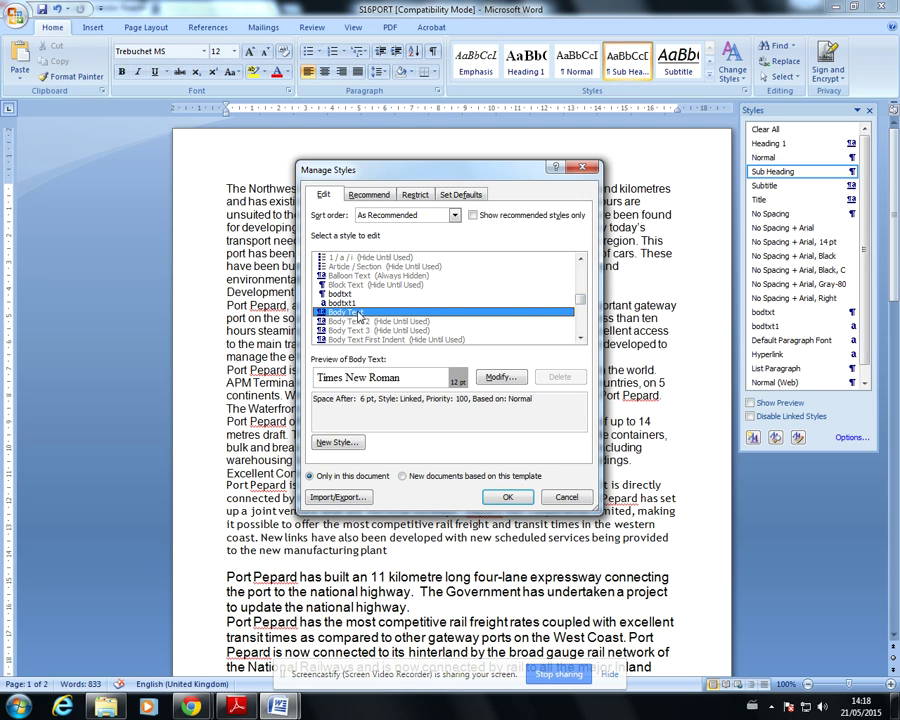
left_click(499, 377)
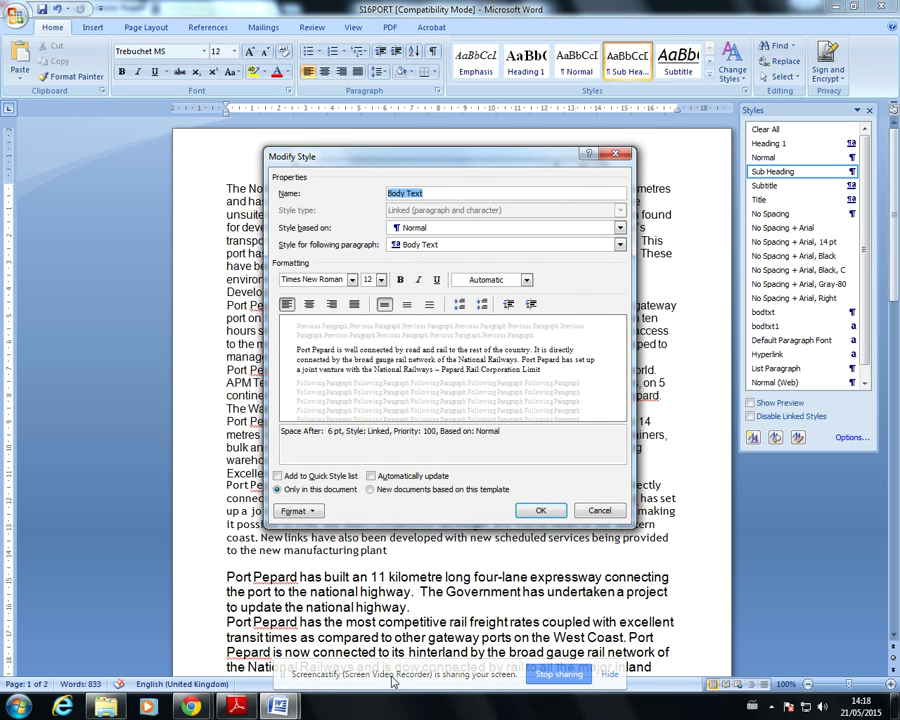
Check the Body text specification in the Adobe Reader PDF and set the Body Text style's font size to 10 in Word
key("alt+Tab")
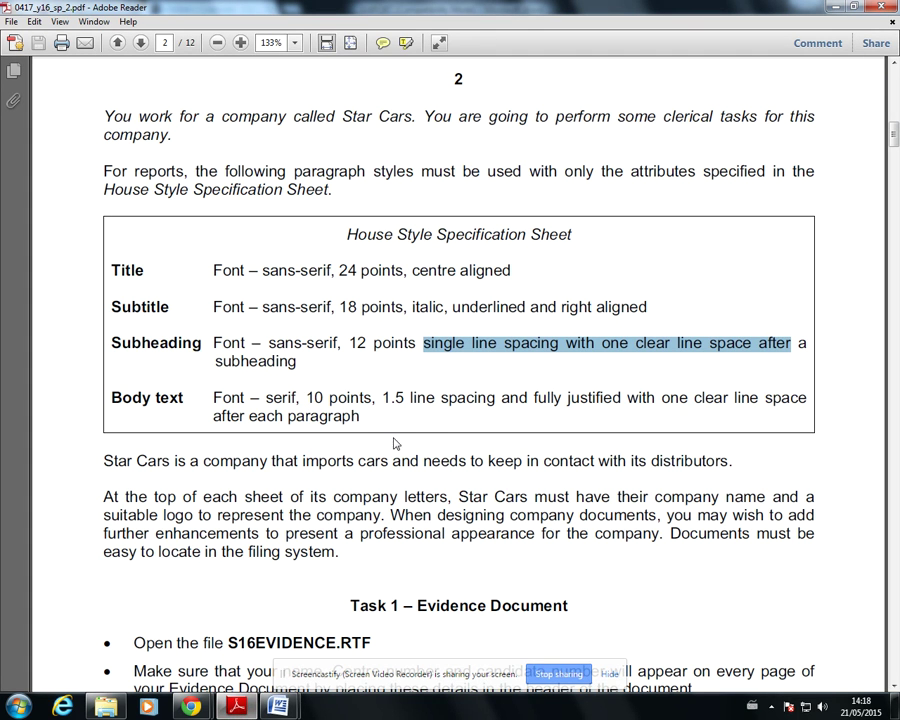
key("alt+Tab")
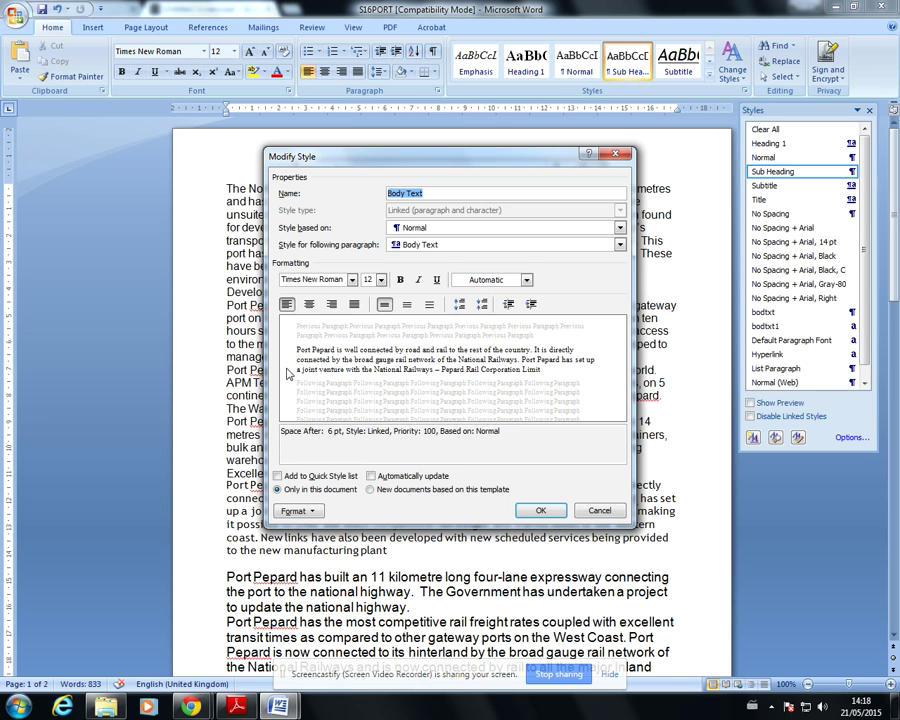
left_click(234, 708)
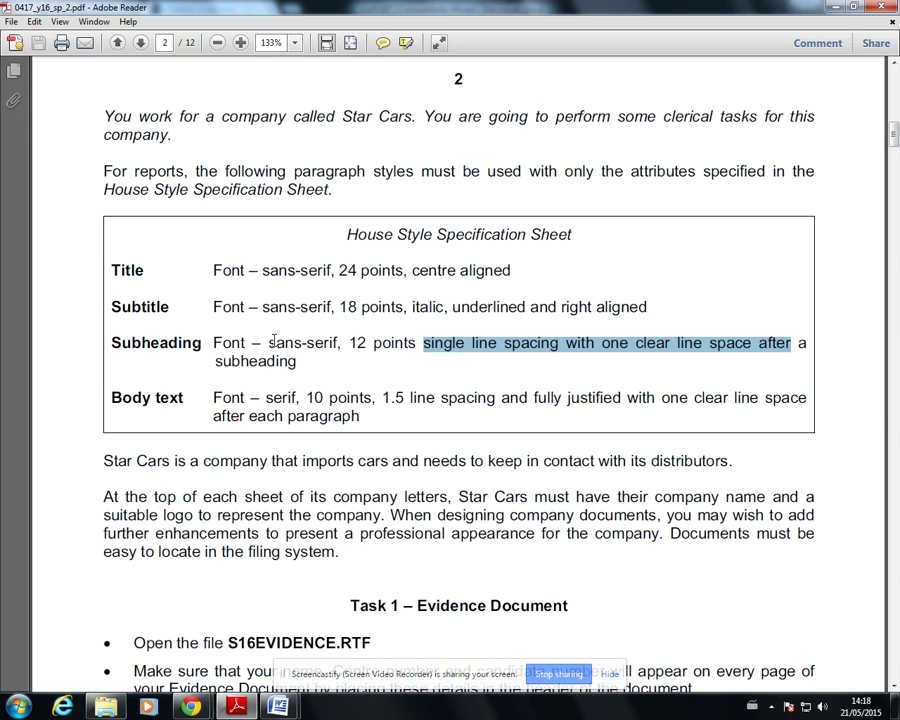
mouse_move(278, 708)
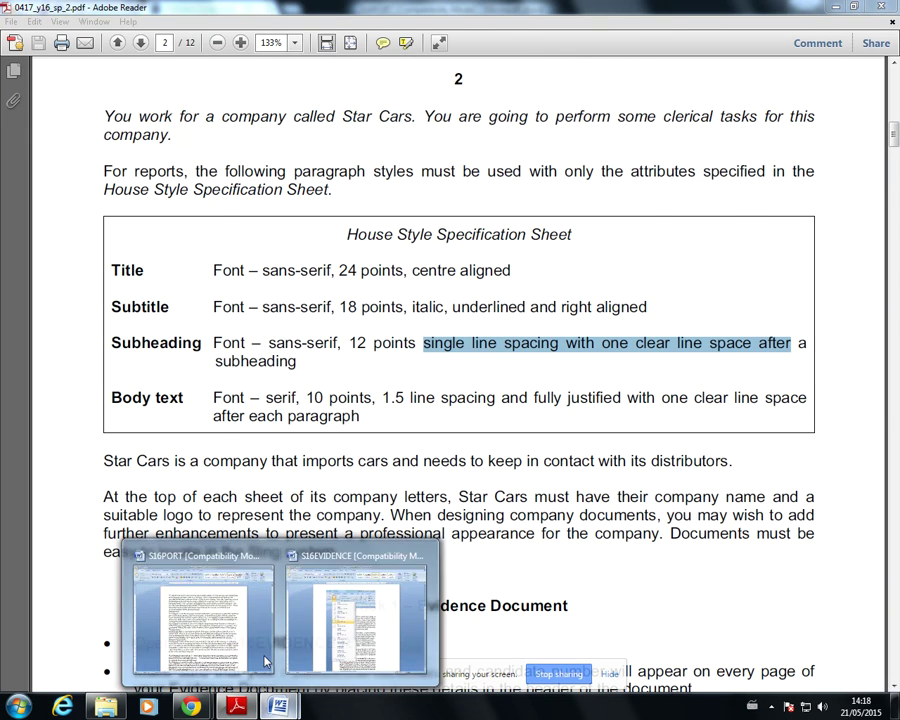
left_click(243, 608)
left_click(380, 281)
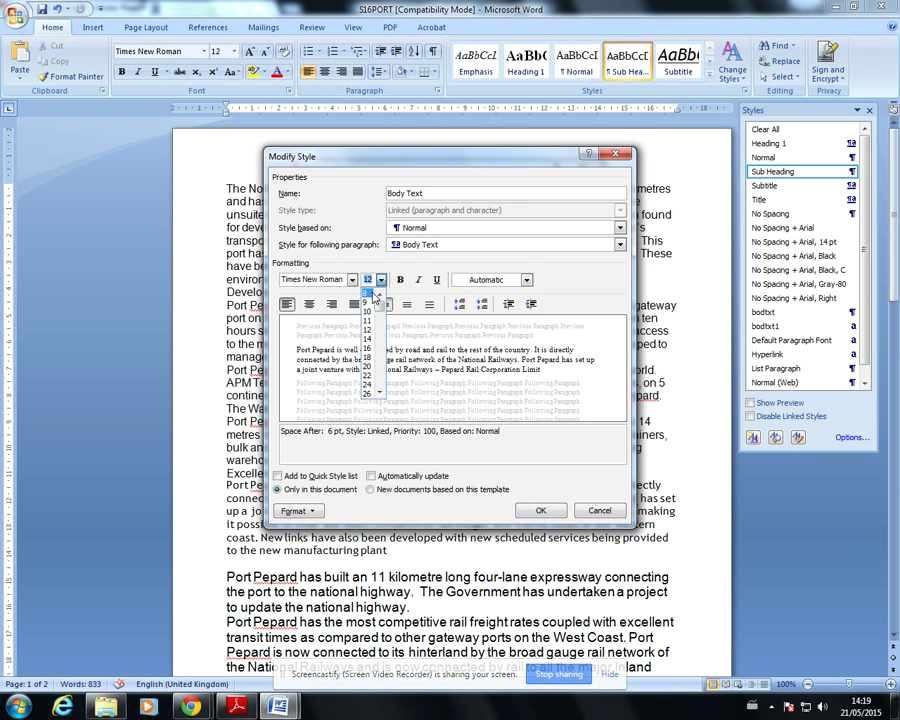
left_click(367, 330)
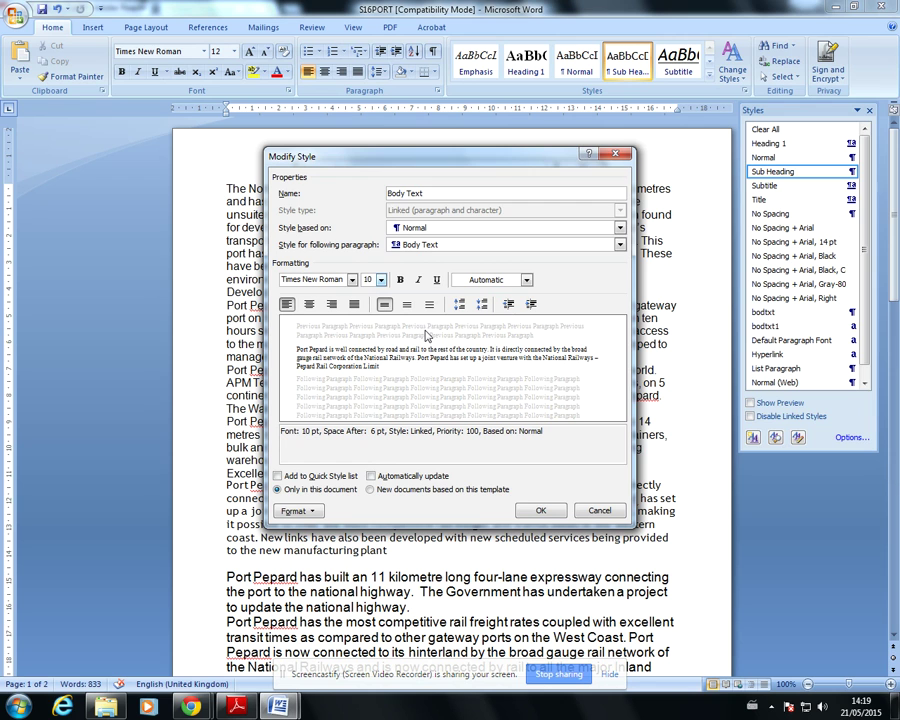
Set the Body Text style's line spacing to 1.5 lines in its paragraph settings
left_click(313, 511)
left_click(314, 542)
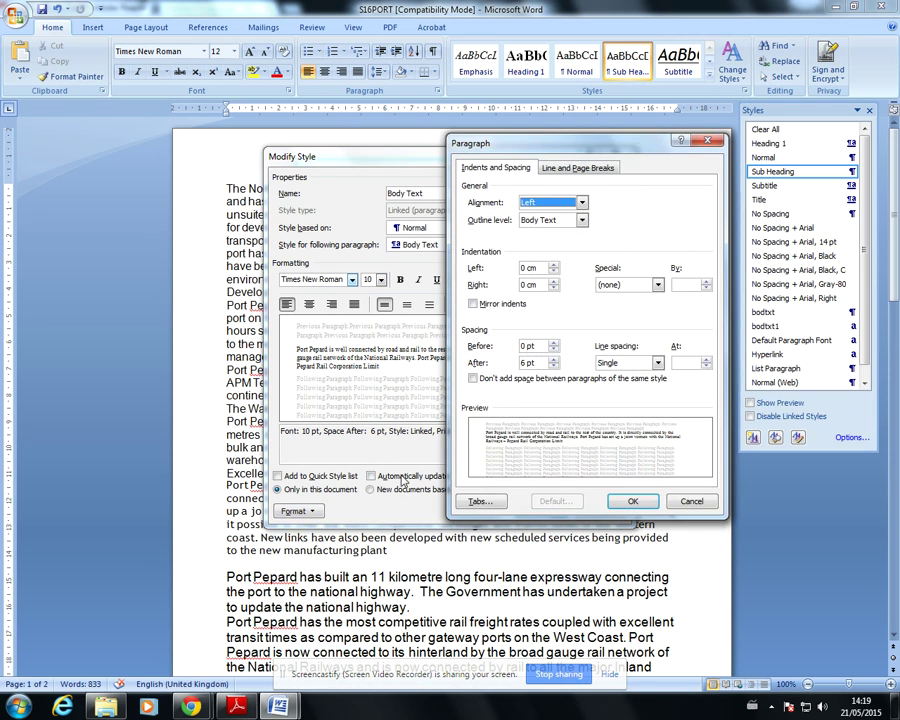
left_click(657, 363)
left_click(615, 378)
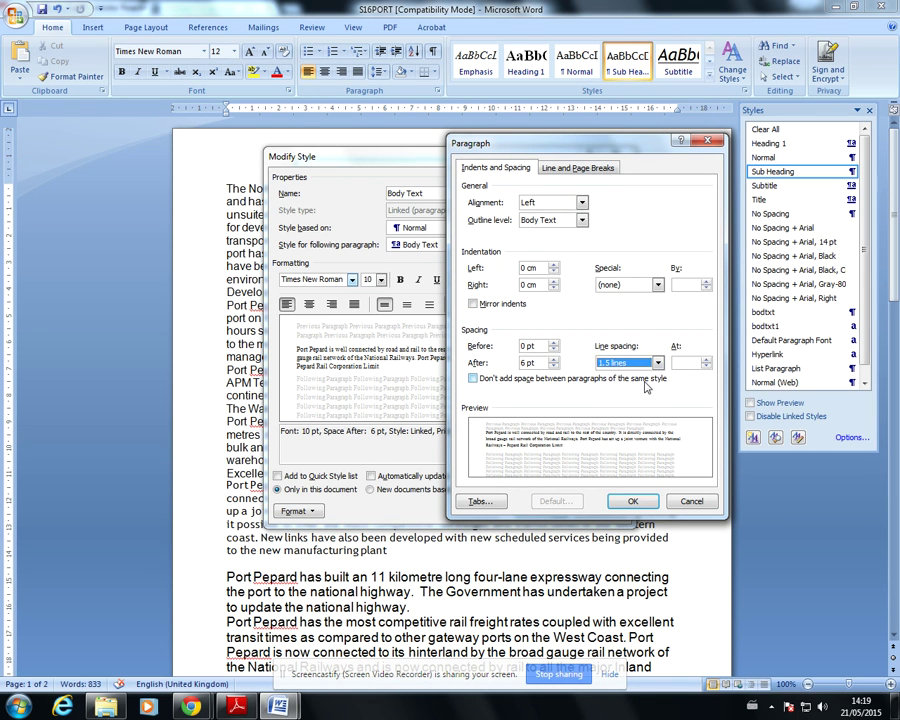
Recheck the Body text specification in Adobe Reader and set the style's paragraph spacing after to 10 pt in Word
left_click(236, 707)
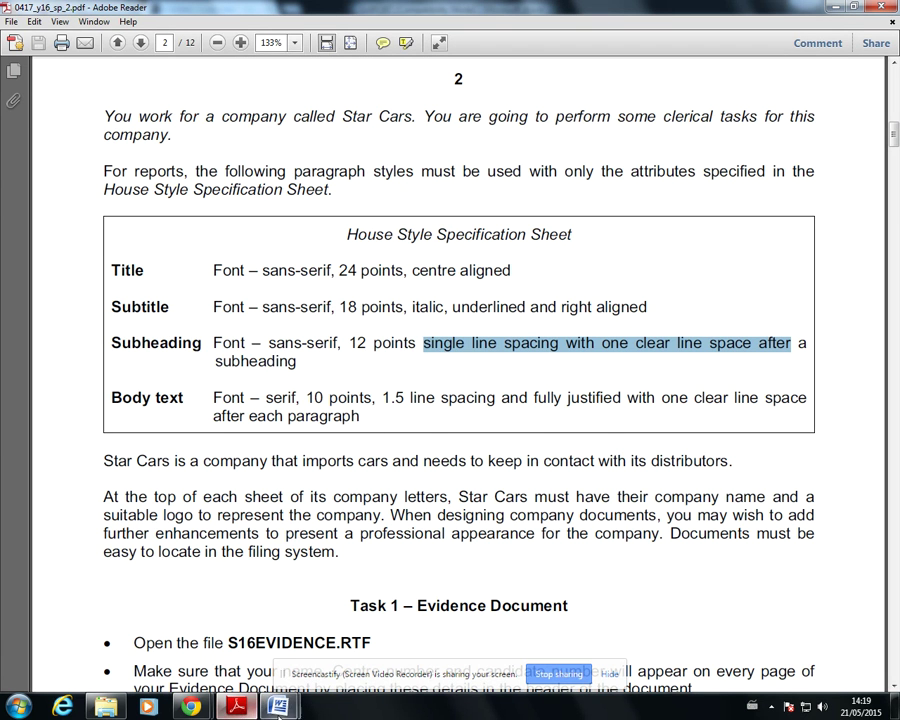
left_click(279, 707)
left_click(253, 677)
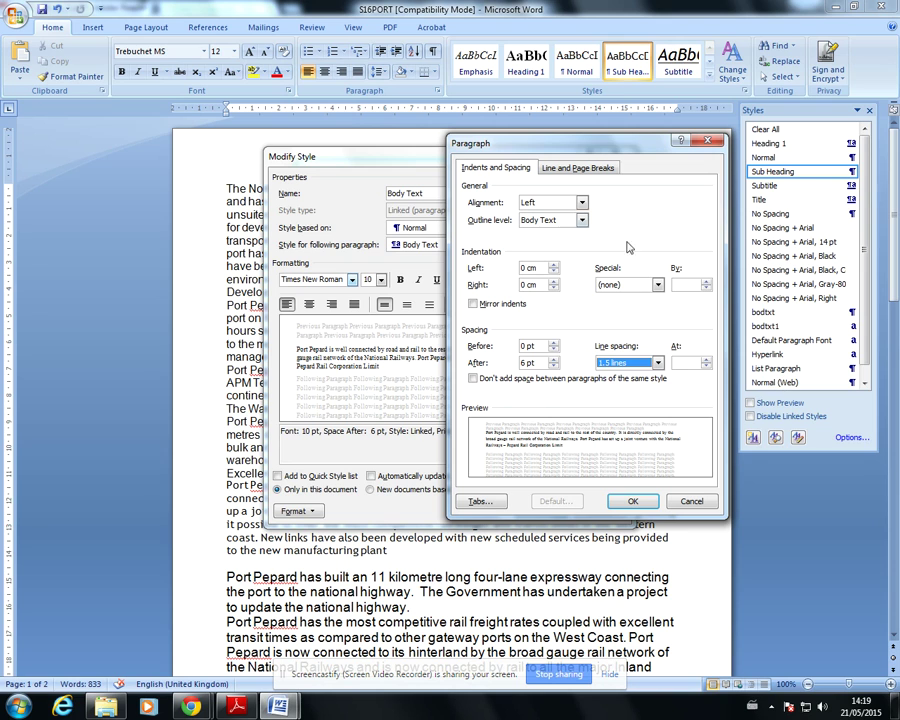
left_click(523, 362)
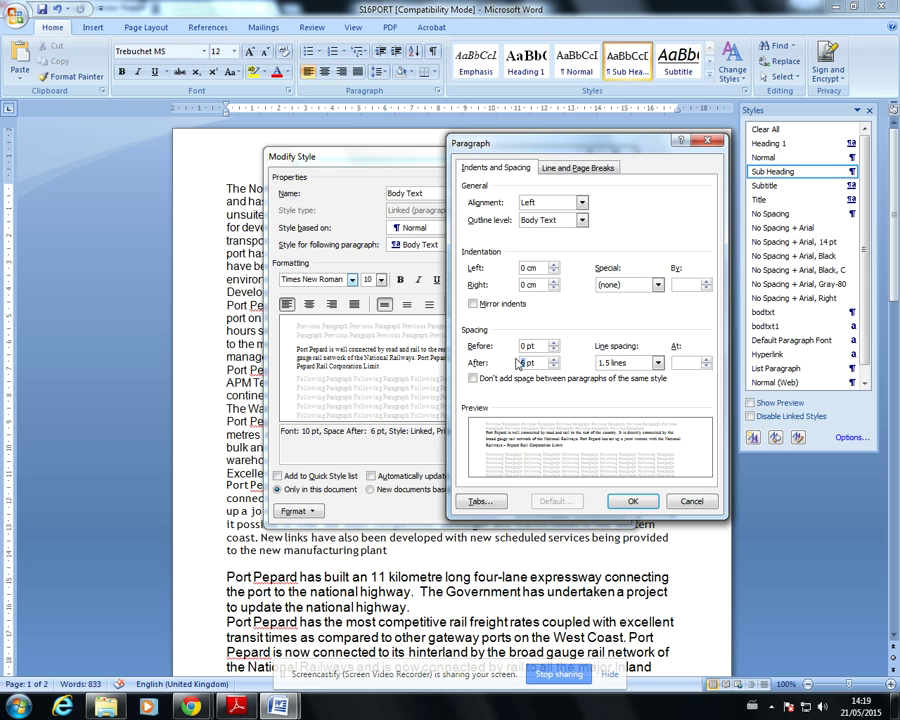
double_click(522, 362)
Set the Body Text style's alignment to Justified and confirm the paragraph settings
left_click(575, 203)
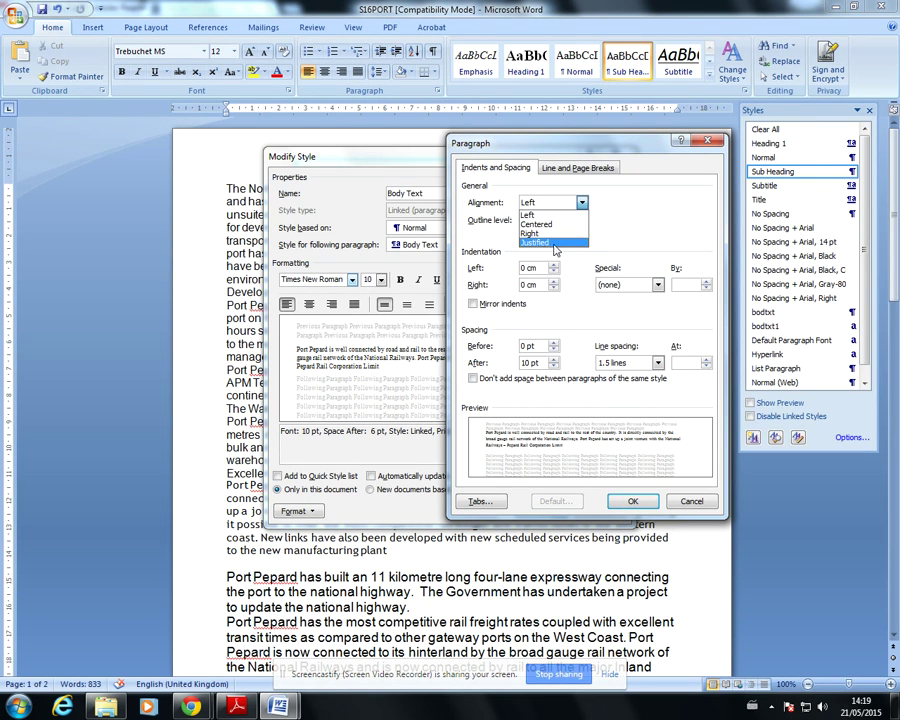
left_click(540, 242)
left_click(634, 501)
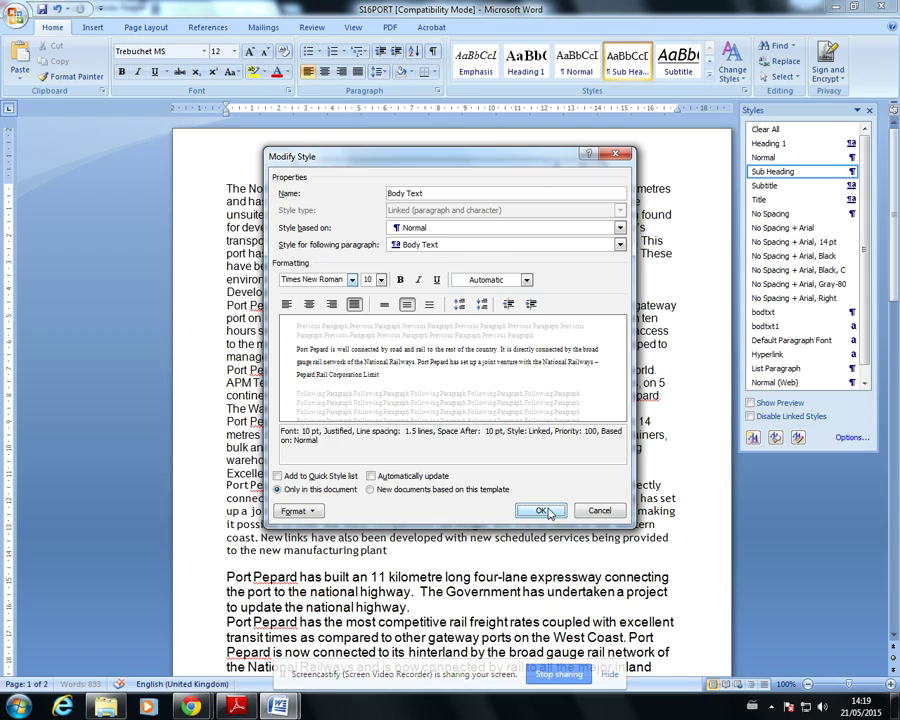
Switch to the PDF in Adobe Reader and find the Evidence 2 requirement for the Body text style in Task 2
key("alt+Tab")
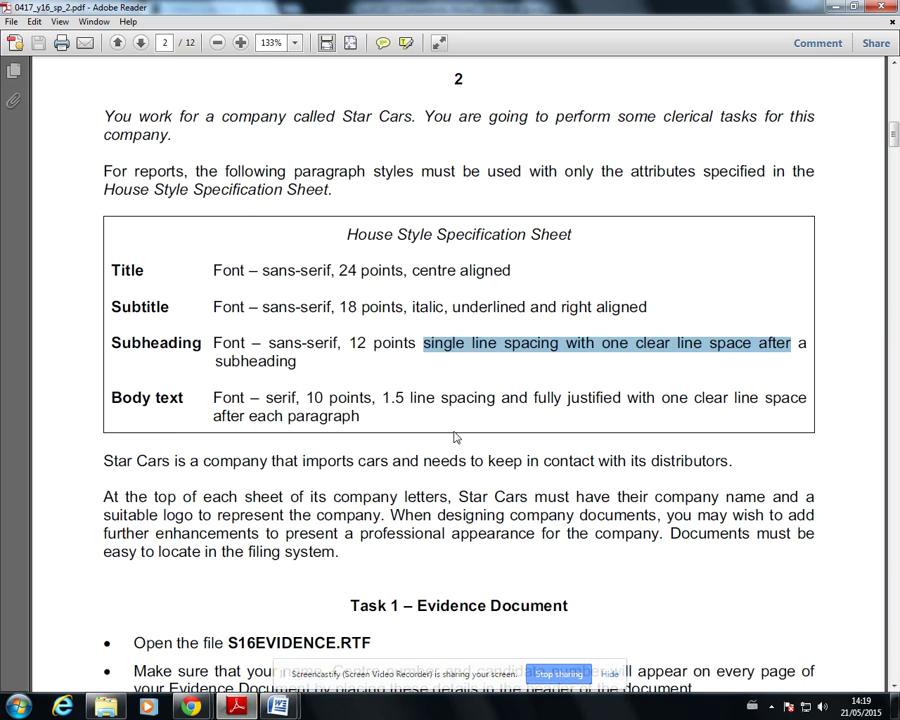
scroll(431, 494, "down", 15)
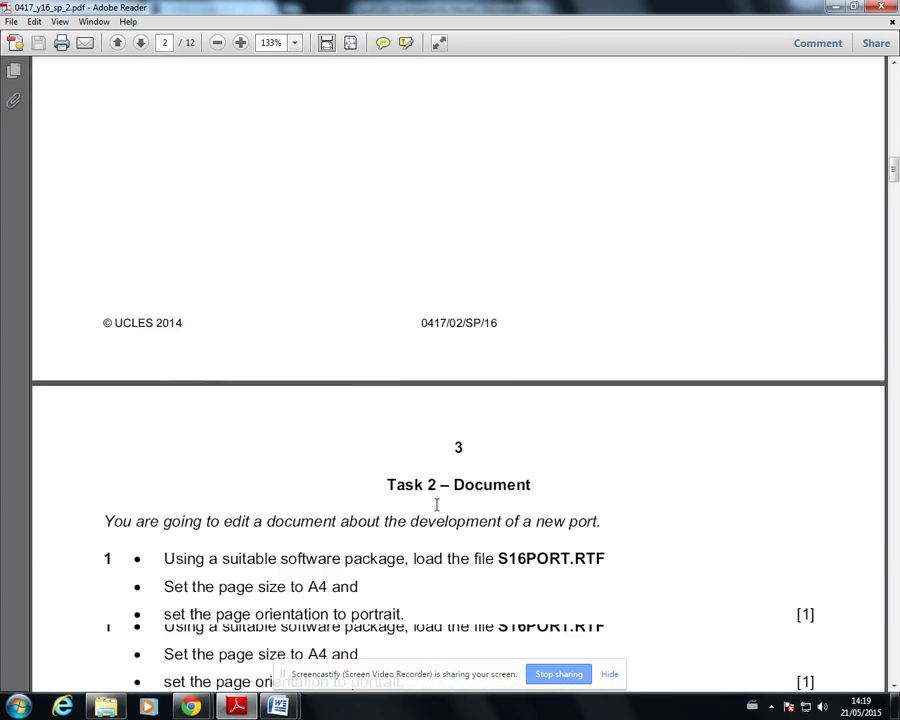
scroll(436, 505, "down", 12)
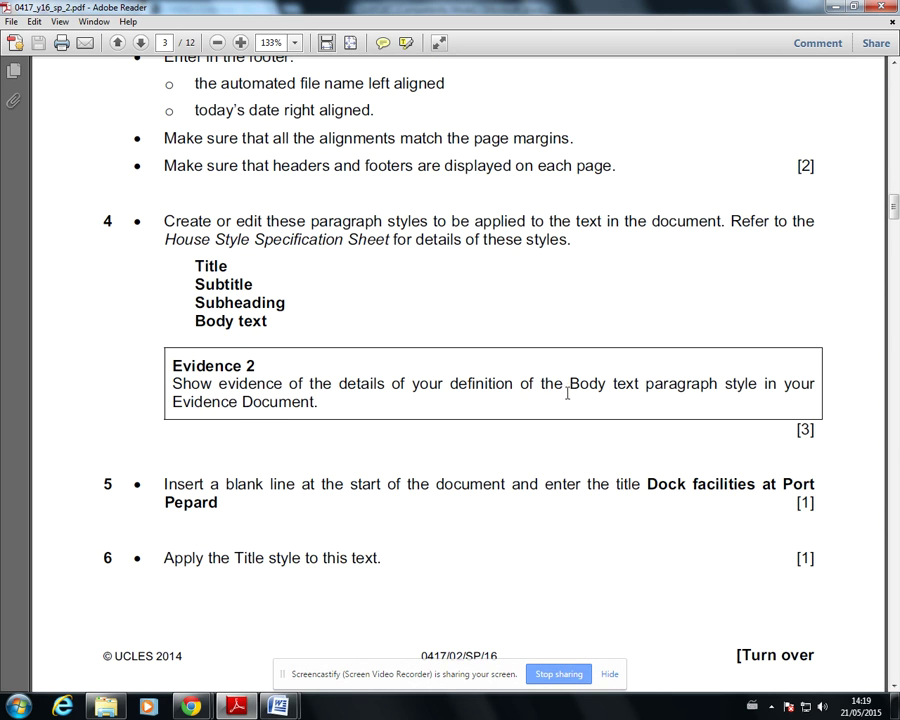
left_click_drag(573, 384, 652, 390)
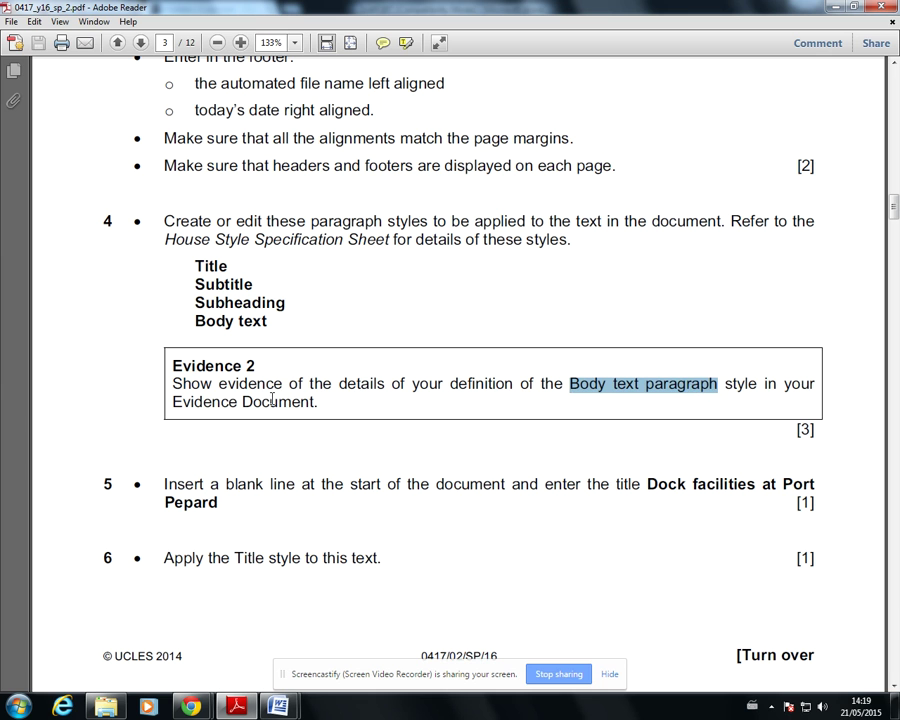
Return to S16PORT in Word, add the Body Text style to the Quick Style list, and close the style dialogs
left_click(279, 706)
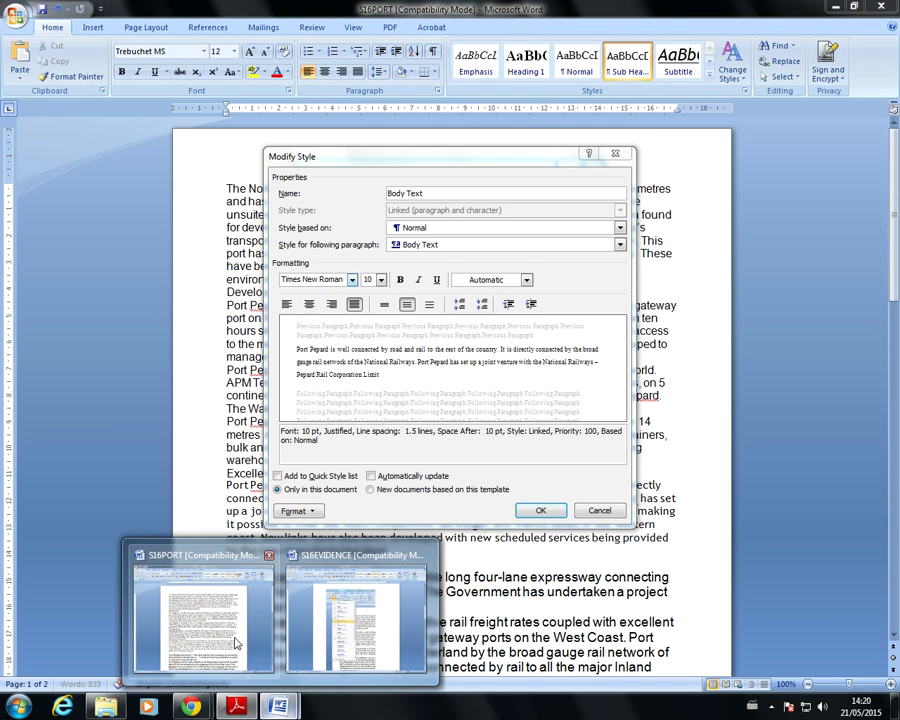
left_click(231, 639)
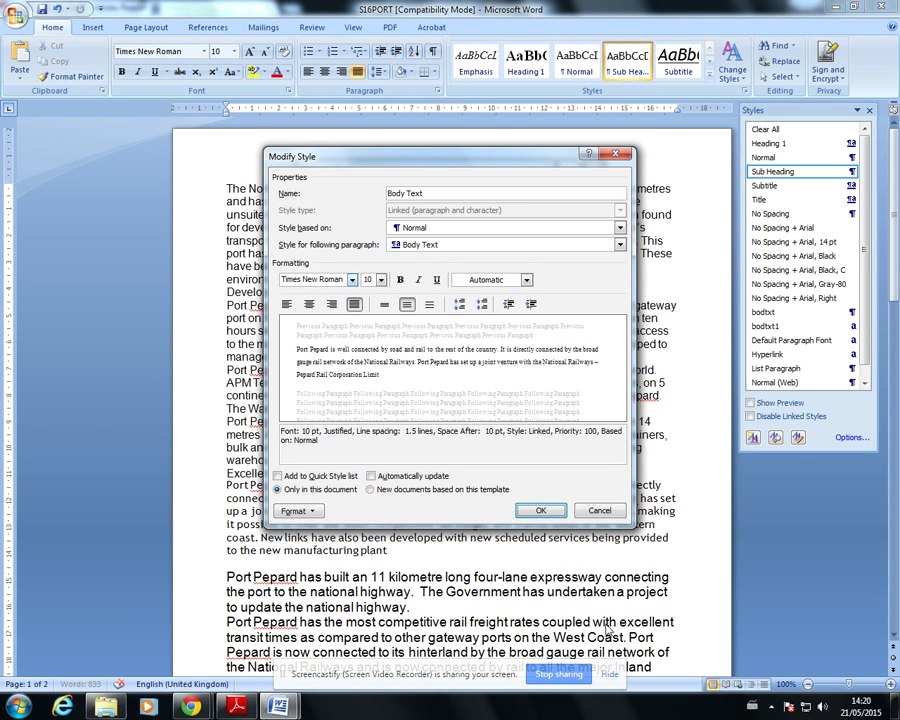
left_click(278, 476)
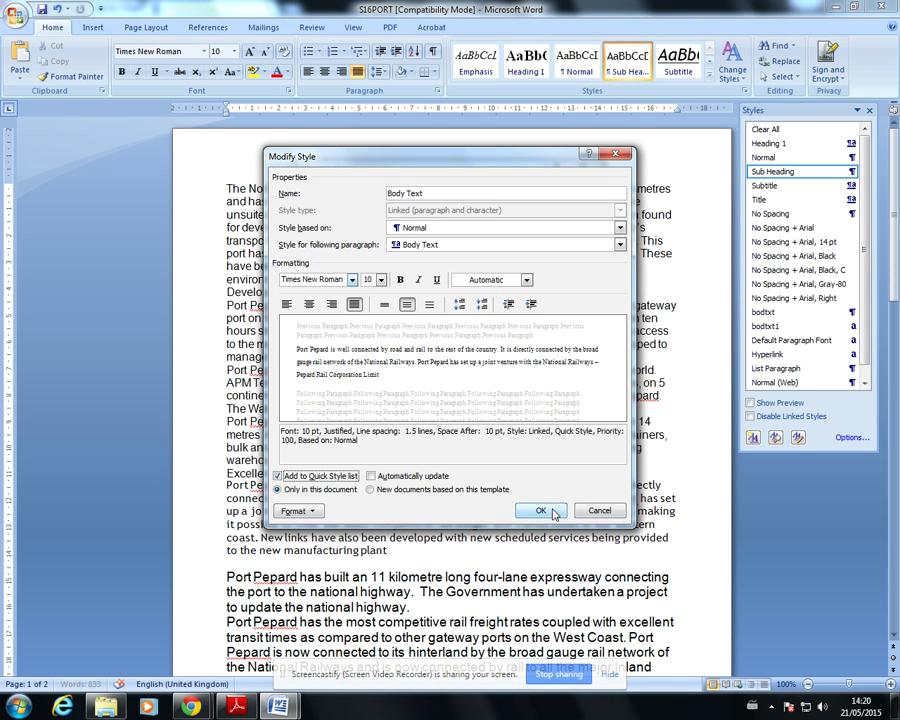
key("Return")
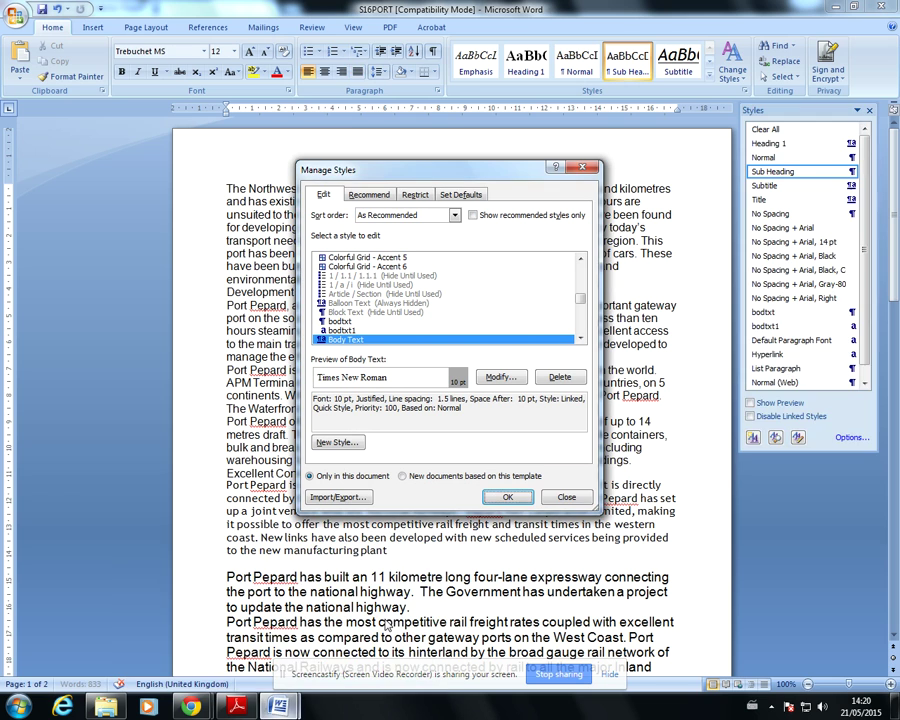
left_click(570, 496)
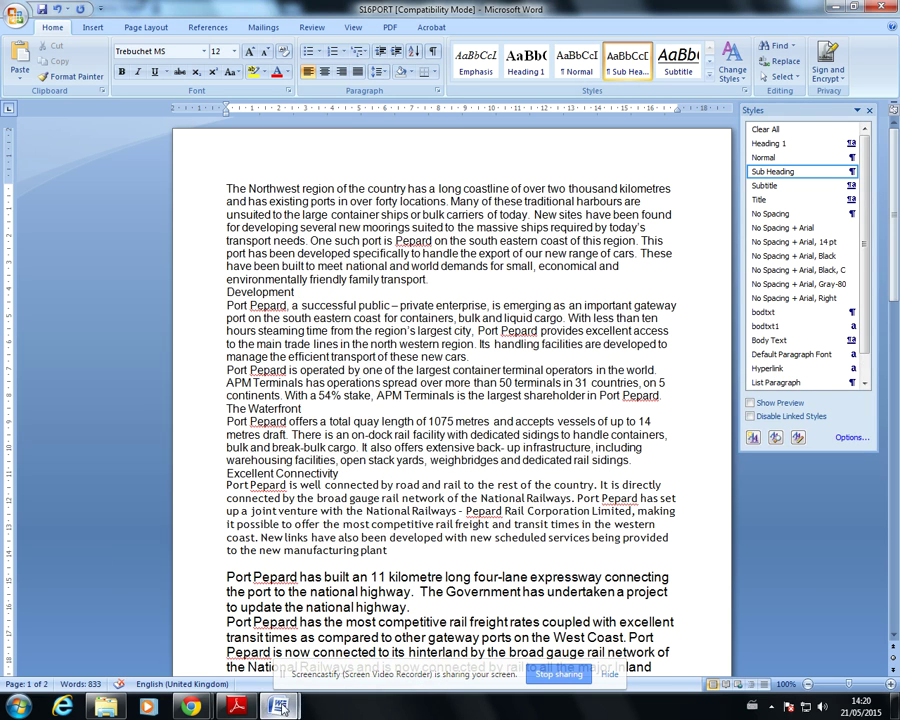
In S16EVIDENCE, move the Step 8 section onto a new page and paste the Body Text style definition screenshot beneath its caption
mouse_move(279, 707)
left_click(333, 657)
scroll(512, 428, "down", 8)
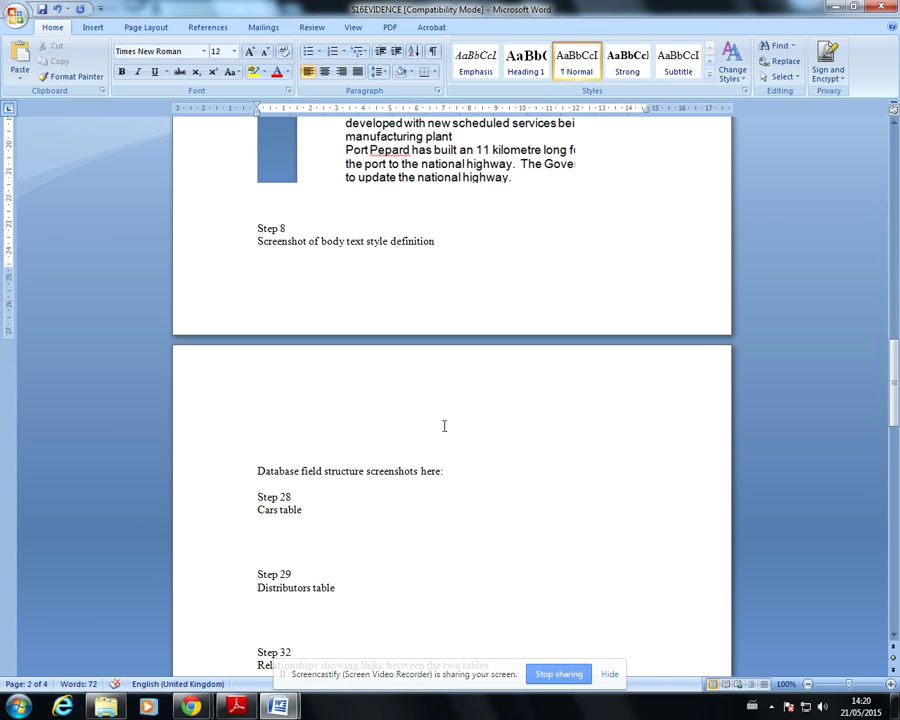
left_click(282, 202)
key("Return")
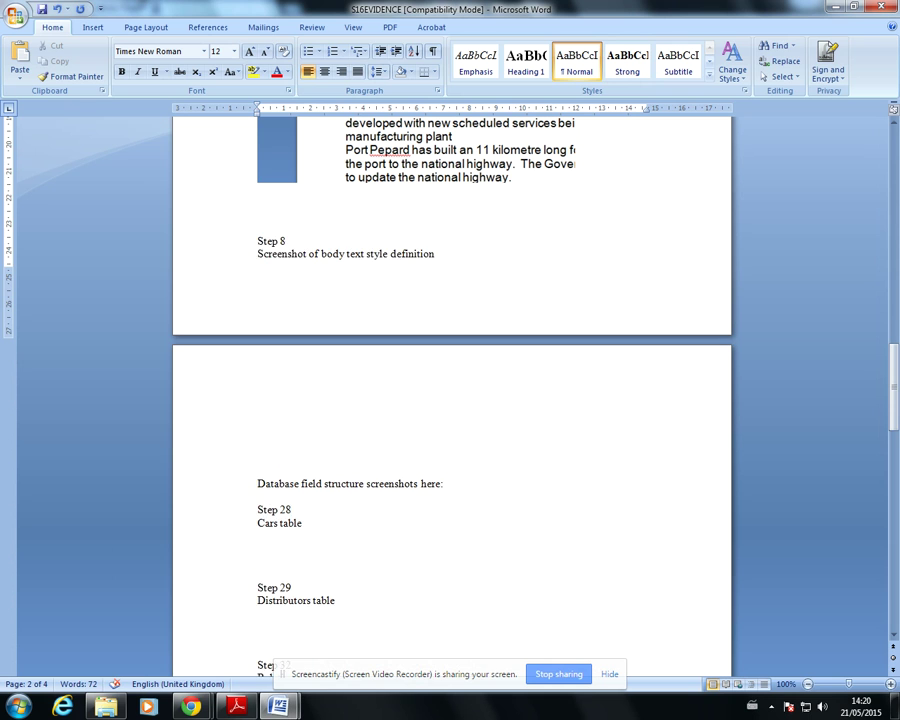
key("ctrl+Return")
left_click(258, 457)
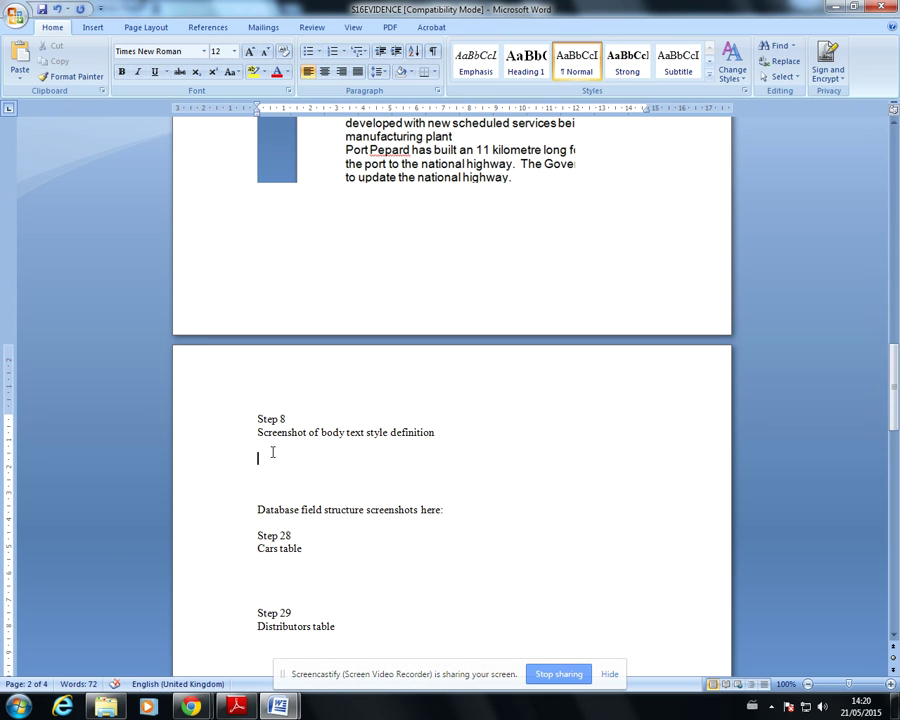
key("ctrl+v")
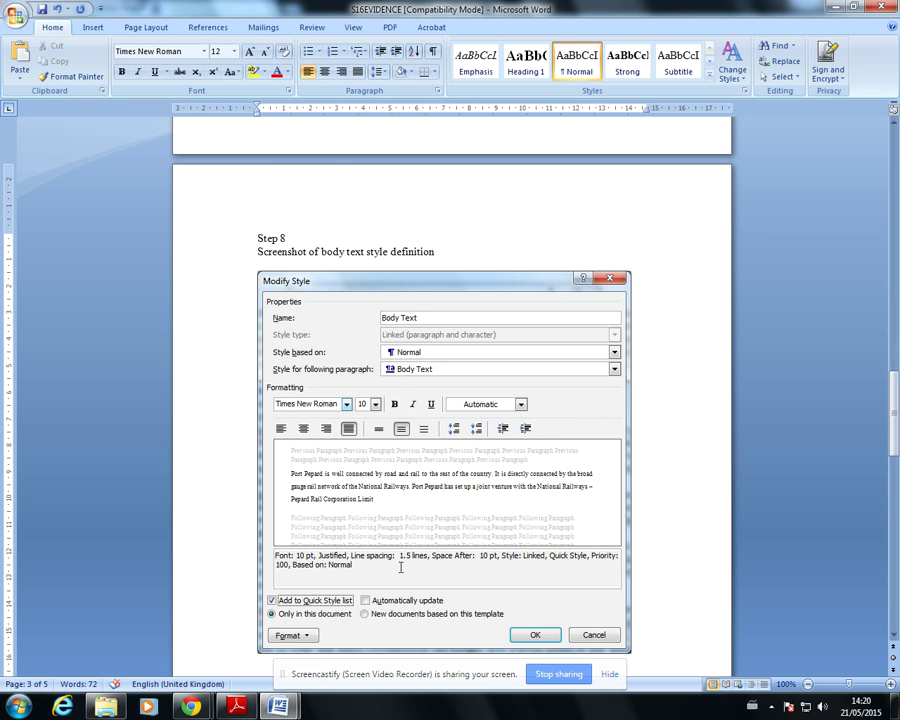
Review the page setup, paper size and Body Text style evidence in S16EVIDENCE, and return to the Task 2 instructions in Adobe Reader
scroll(563, 504, "down", 1)
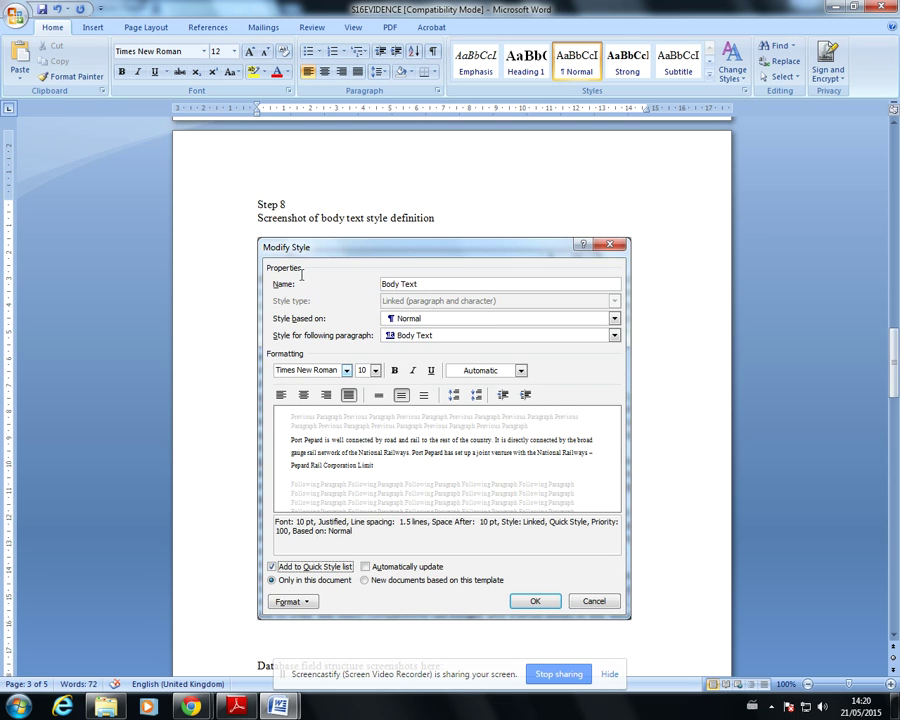
scroll(301, 273, "up", 10)
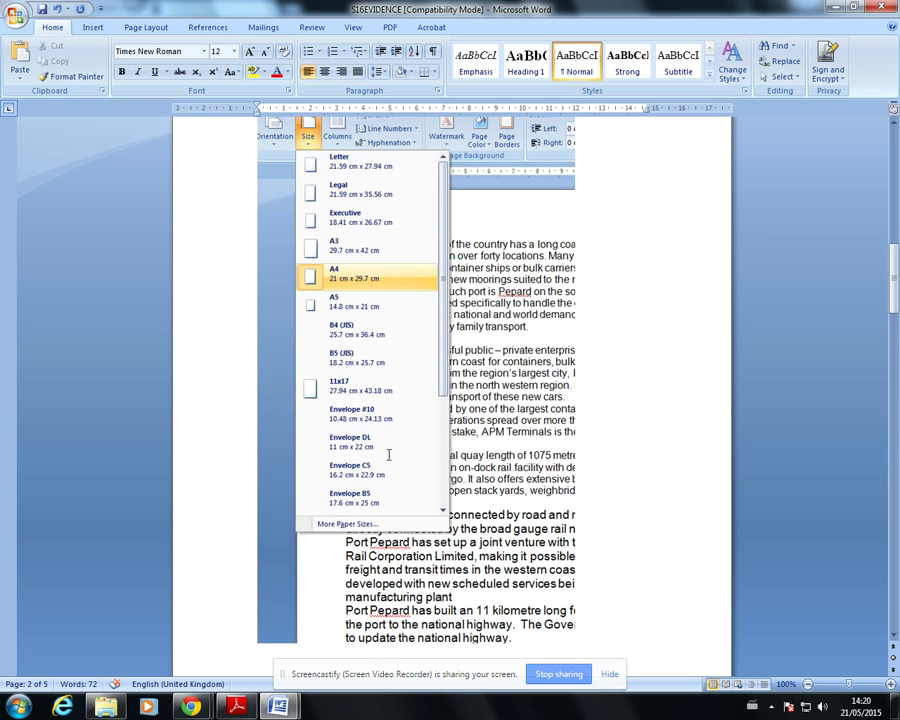
scroll(389, 455, "up", 5)
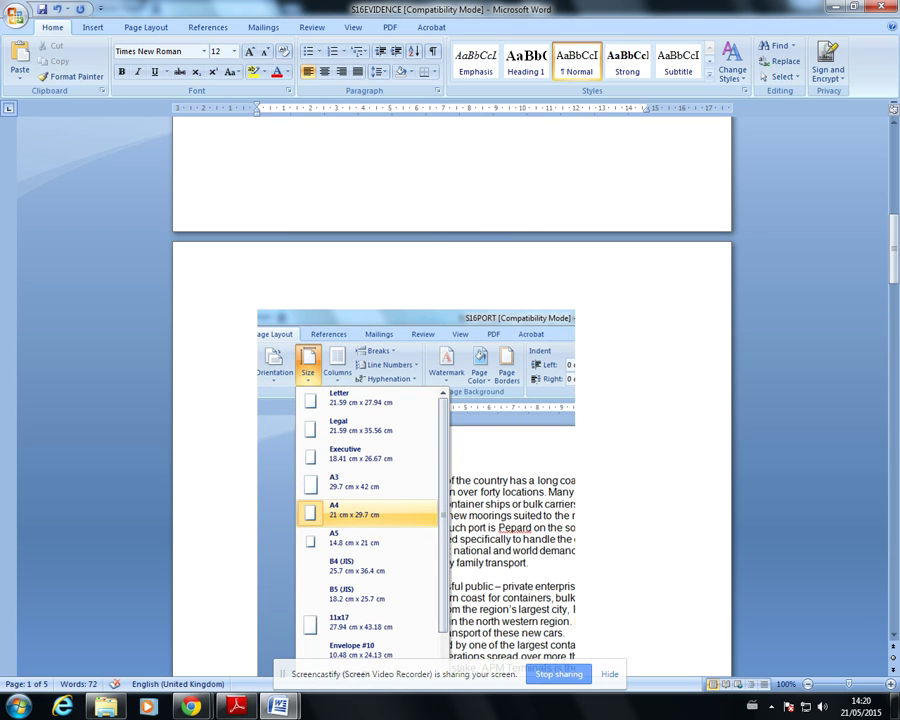
scroll(581, 612, "up", 8)
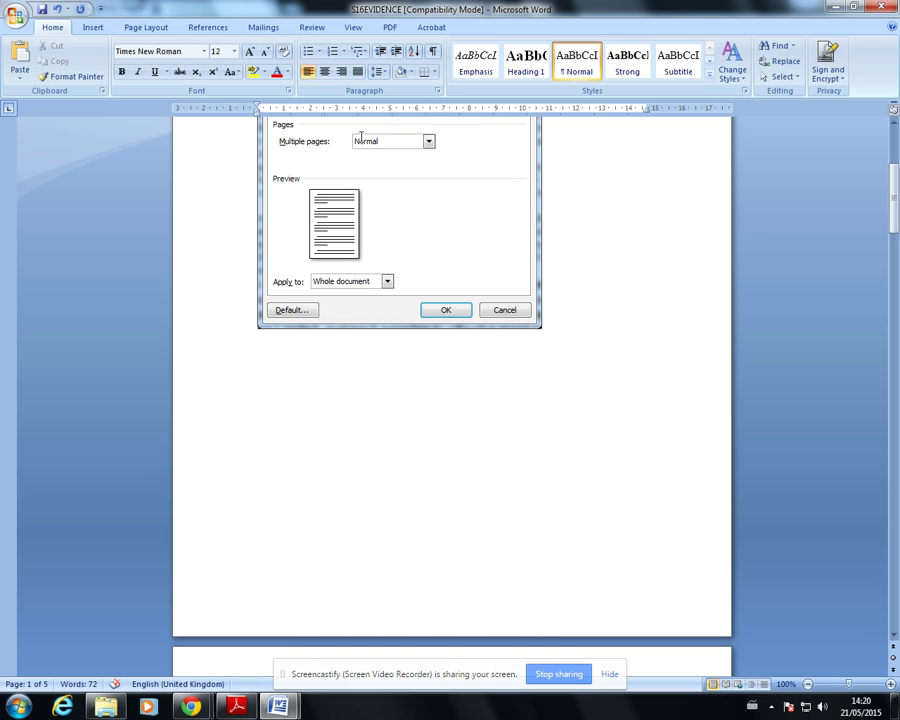
scroll(419, 288, "up", 5)
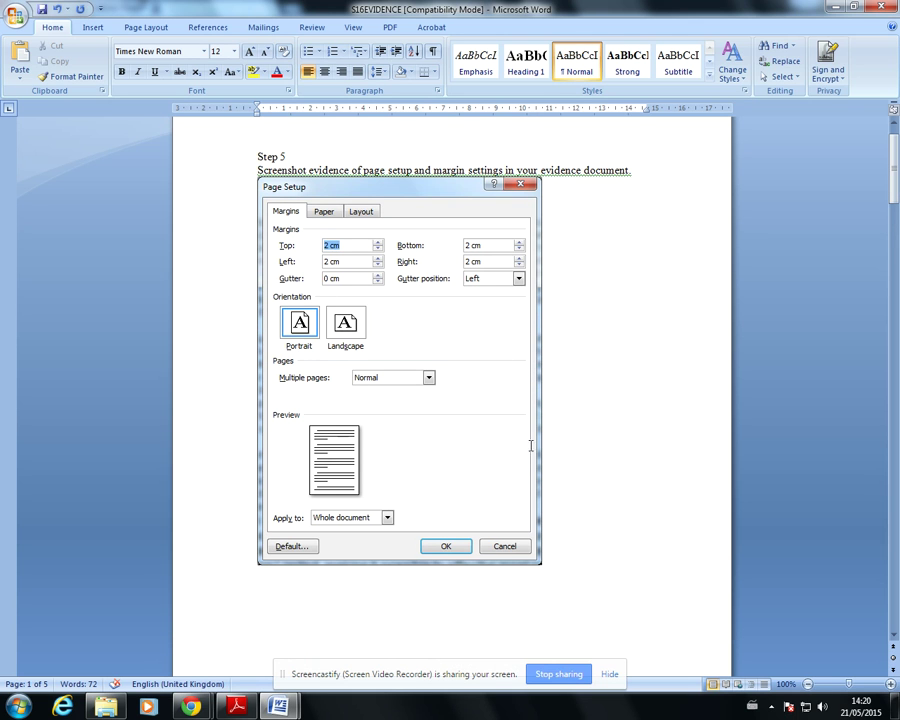
scroll(510, 562, "down", 15)
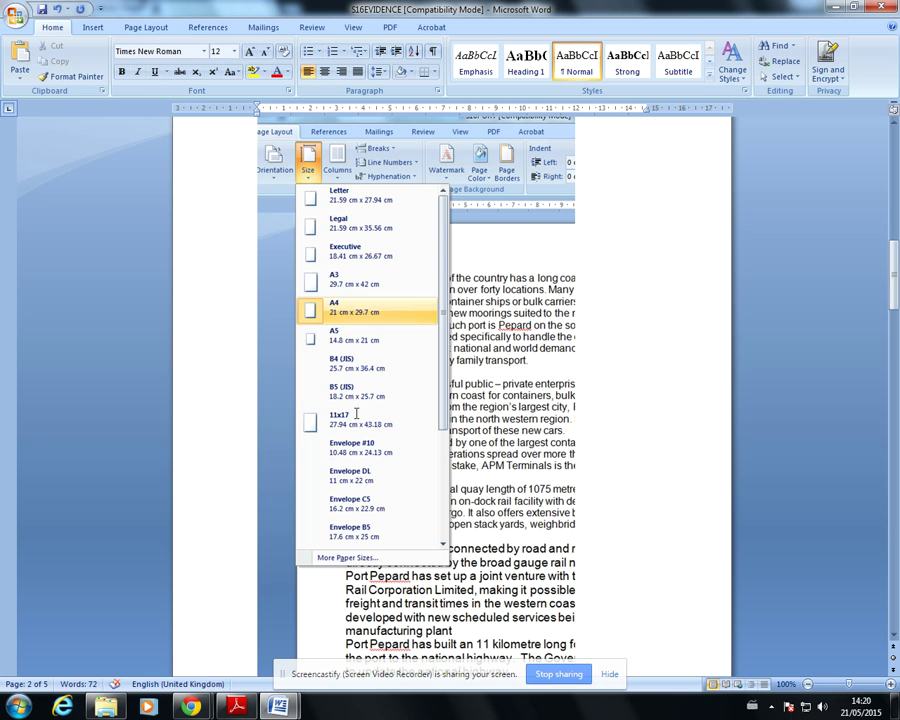
scroll(369, 400, "down", 16)
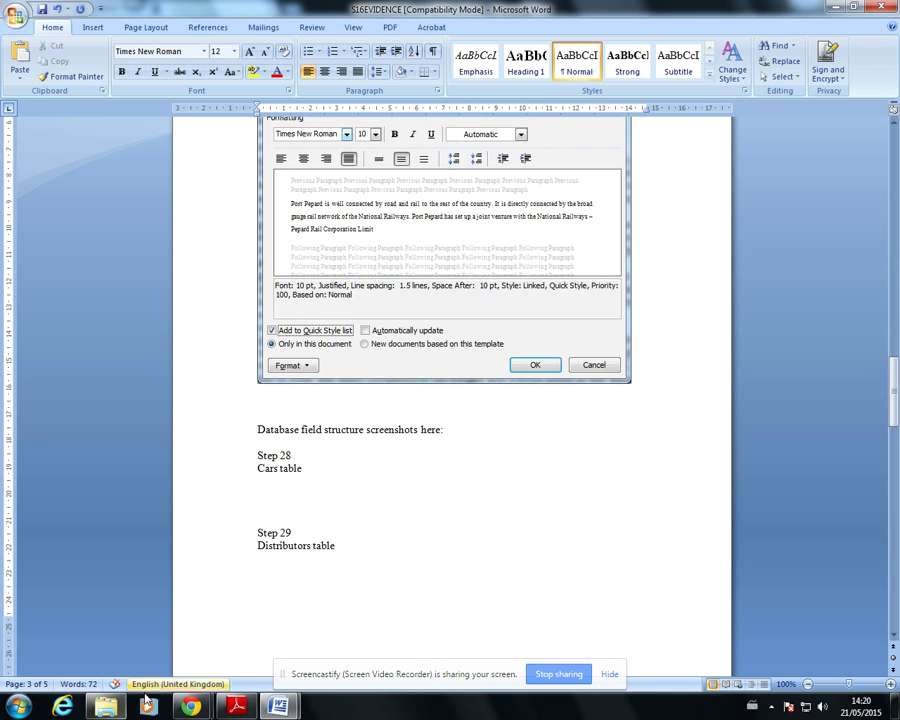
left_click(236, 706)
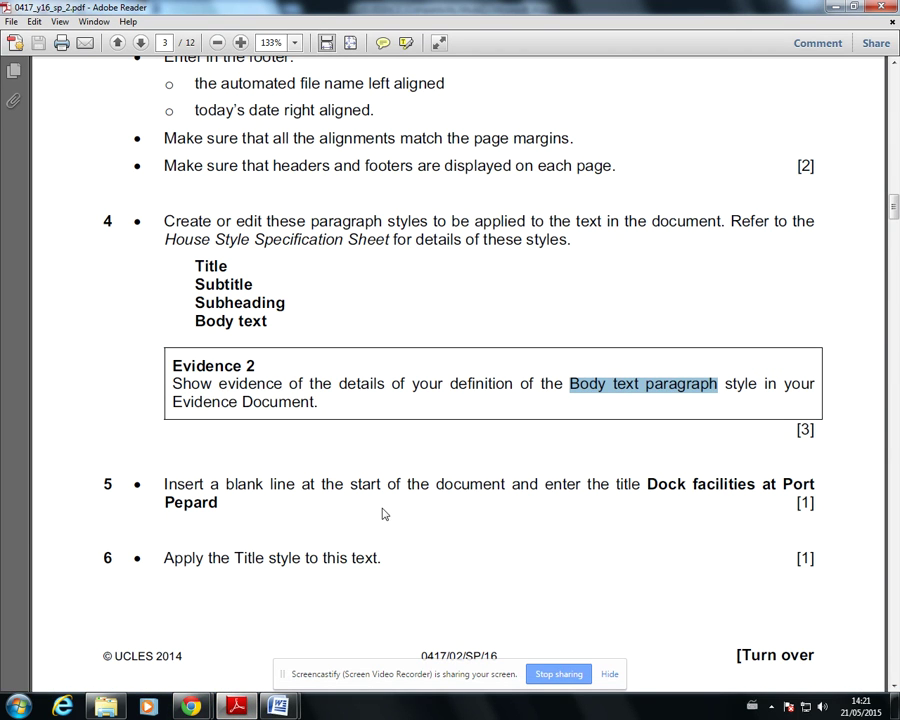